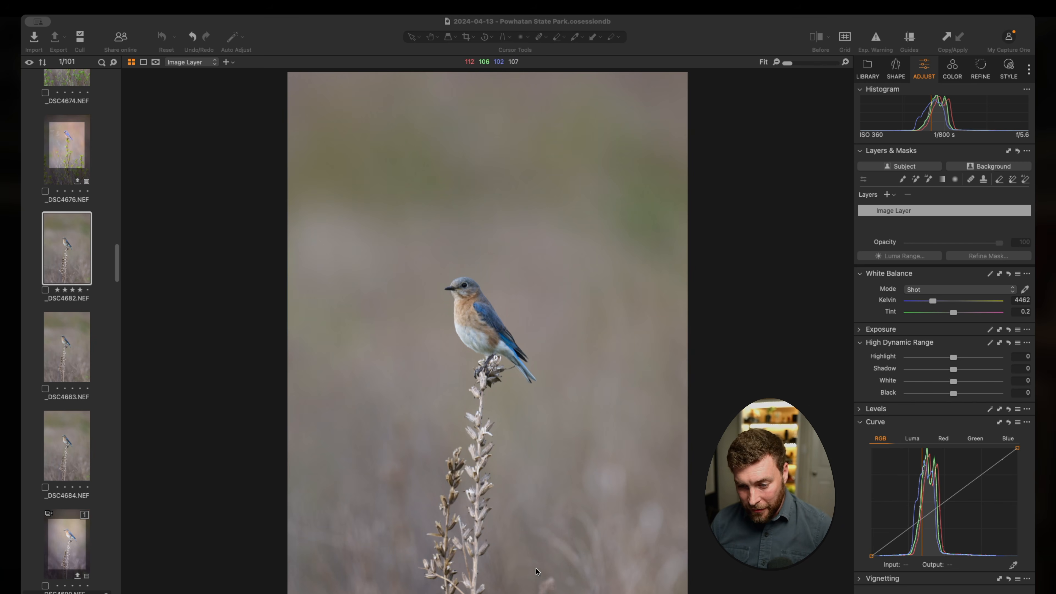
# Step: Inspect the bluebird photo's stems and background up close at up to 100% magnification, finishing with the whole image in view
pyautogui.scroll(2, 540, 572)
pyautogui.scroll(2, 582, 576)
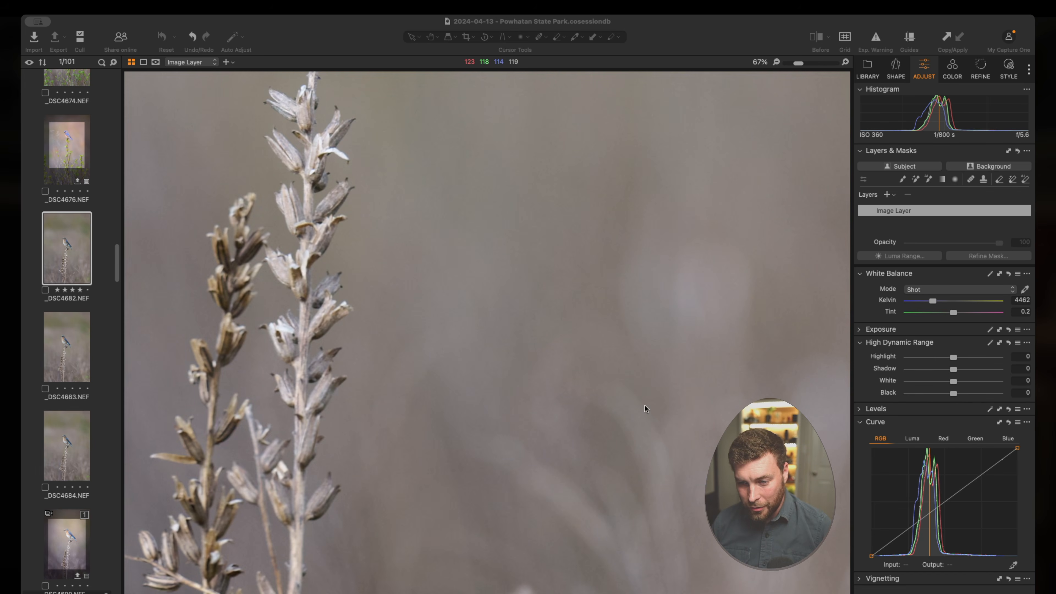
pyautogui.scroll(-2, 647, 311)
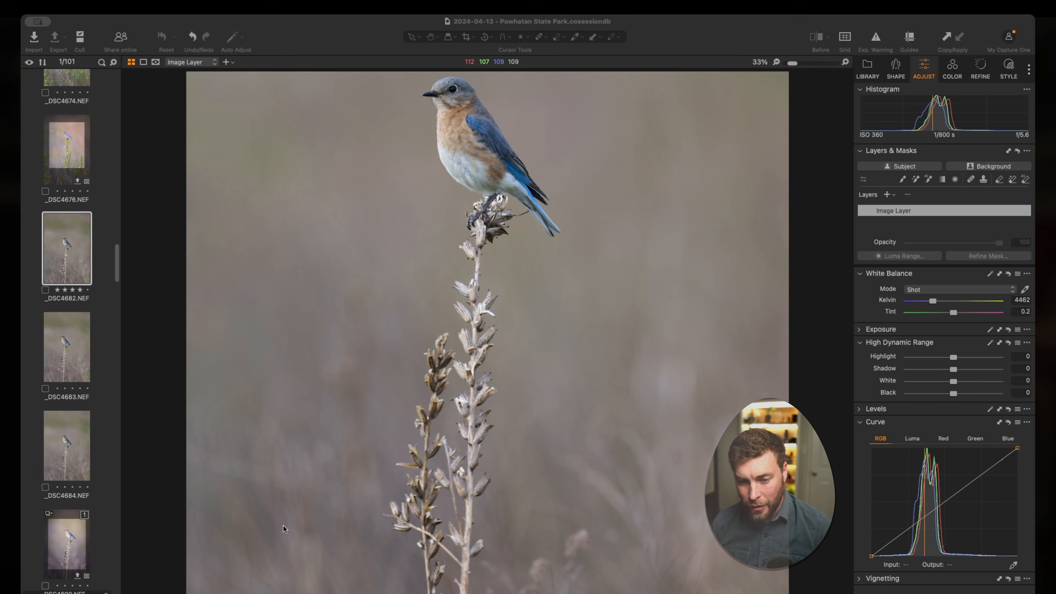
pyautogui.scroll(-1, 632, 474)
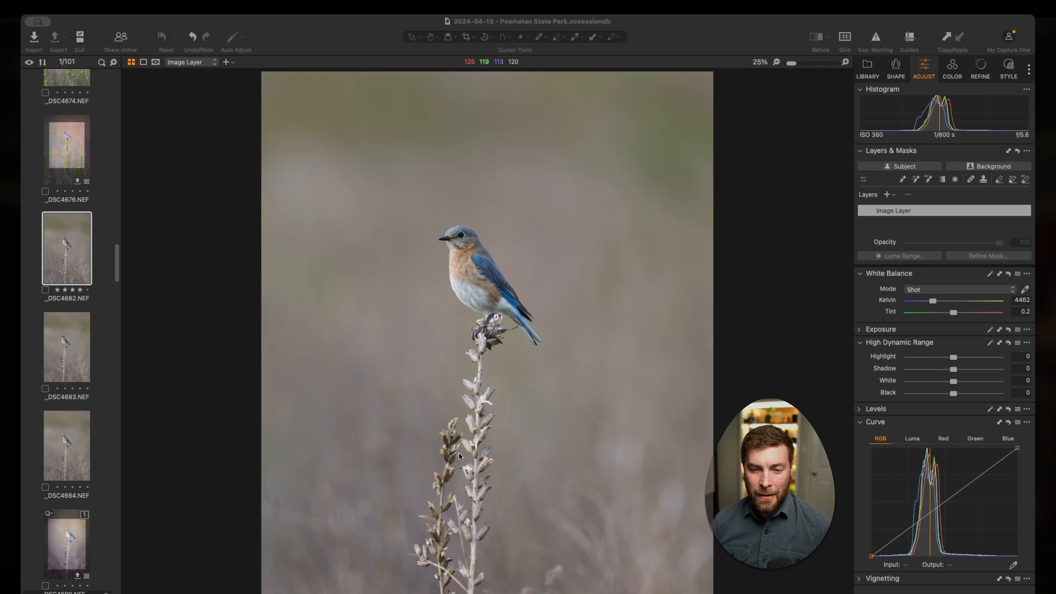
pyautogui.scroll(-1, 461, 350)
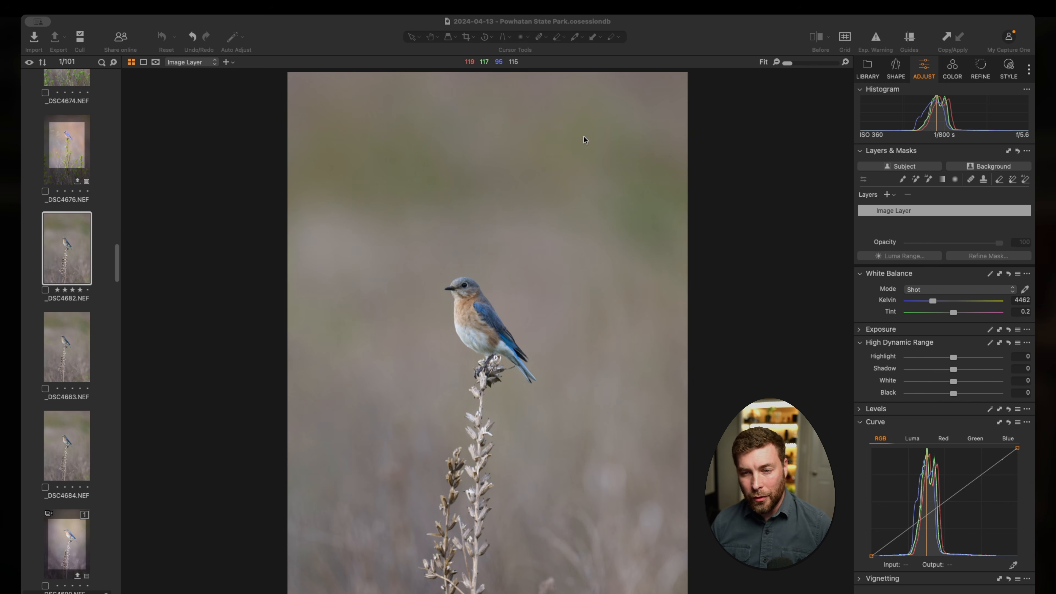
pyautogui.scroll(5, 412, 455)
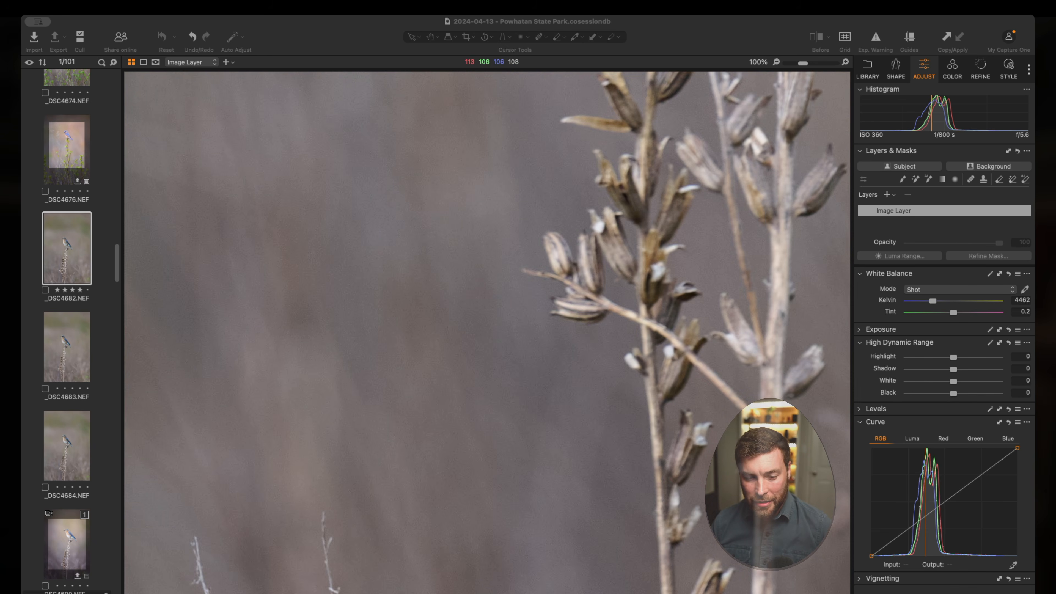
pyautogui.scroll(-5, 361, 542)
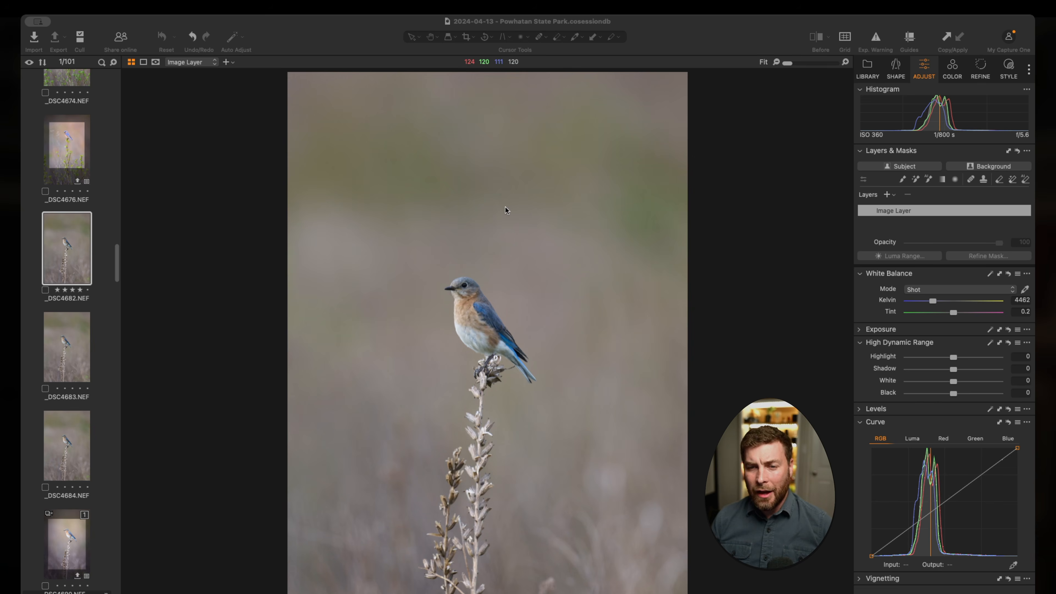
# Step: Crop the photo to about 3139 × 4186 px, trimming the empty space above the bluebird and shifting the frame slightly left
pyautogui.click(464, 42)
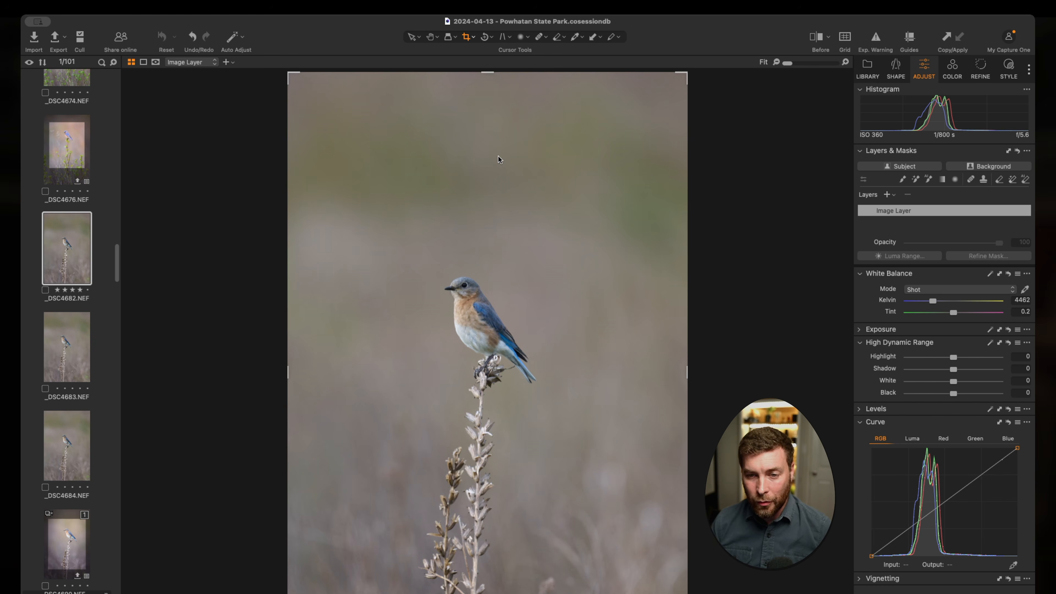
pyautogui.moveTo(470, 72); pyautogui.dragTo(457, 179)
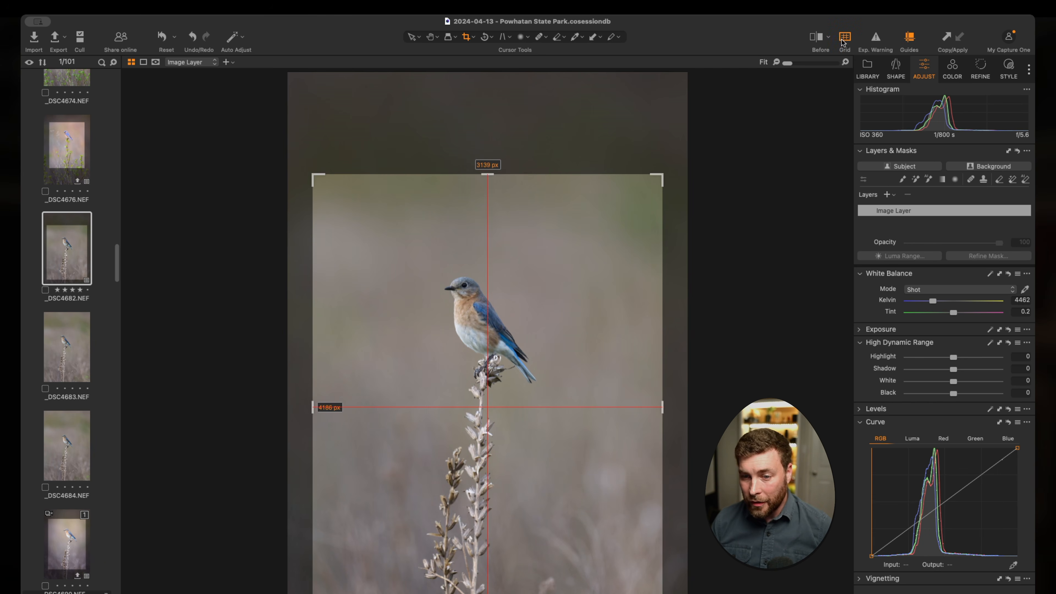
pyautogui.click(842, 41)
pyautogui.moveTo(594, 284); pyautogui.dragTo(579, 284)
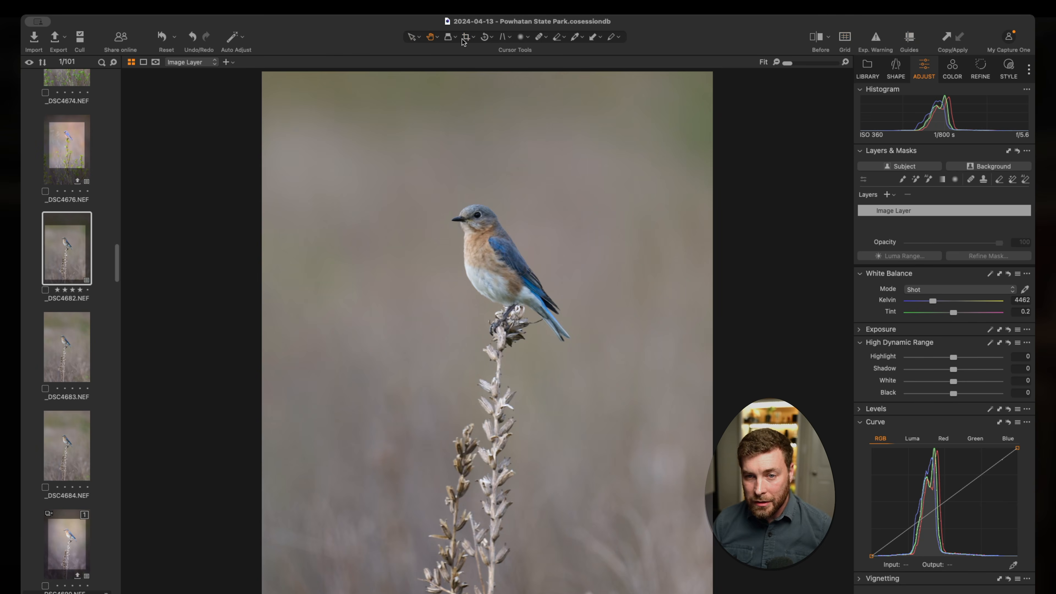
pyautogui.click(466, 38)
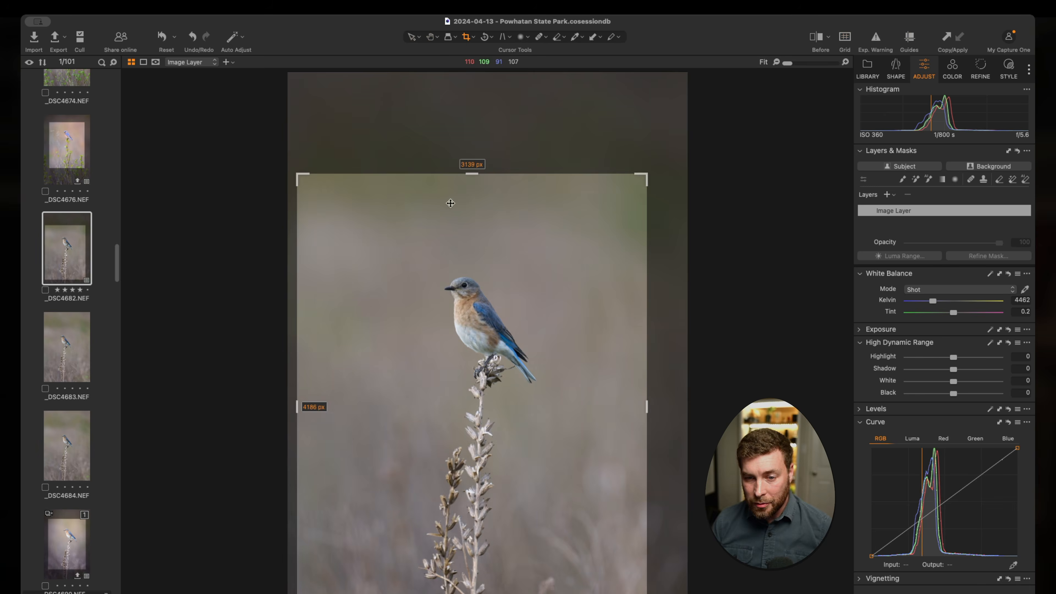
pyautogui.moveTo(450, 244); pyautogui.dragTo(441, 243)
pyautogui.press('h')
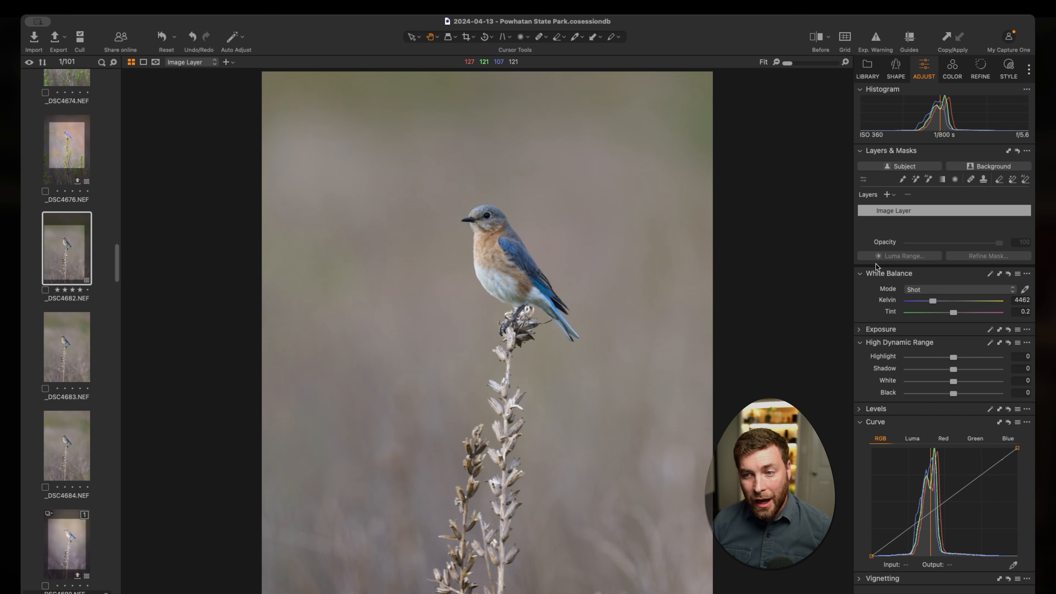
# Step: Add a filled layer with exposure 0.25, White -4, Black -5 and a gentle RGB curve, and show its exposure settings
pyautogui.click(1008, 69)
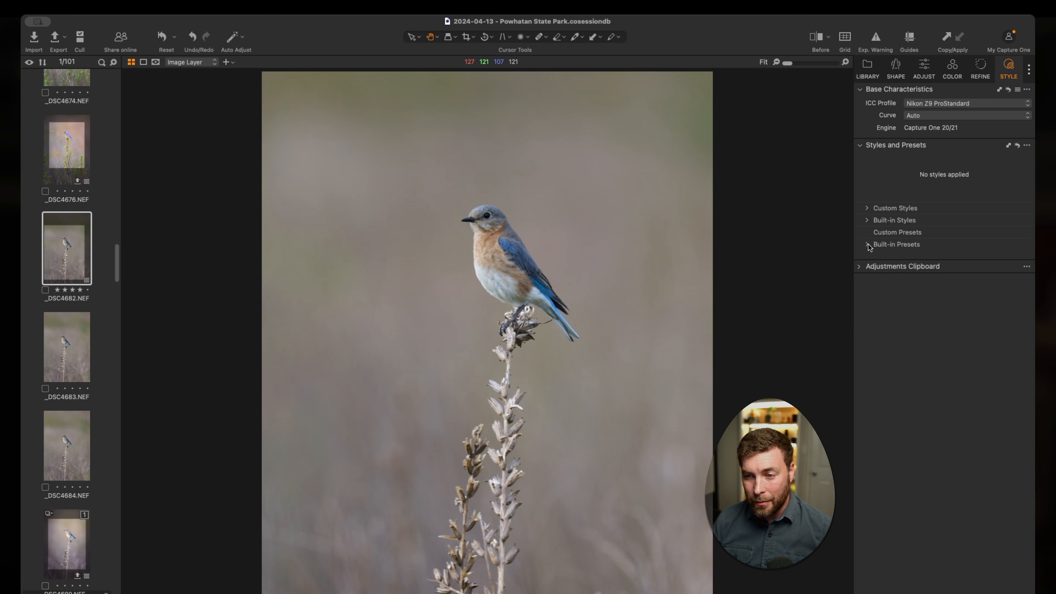
pyautogui.click(860, 72)
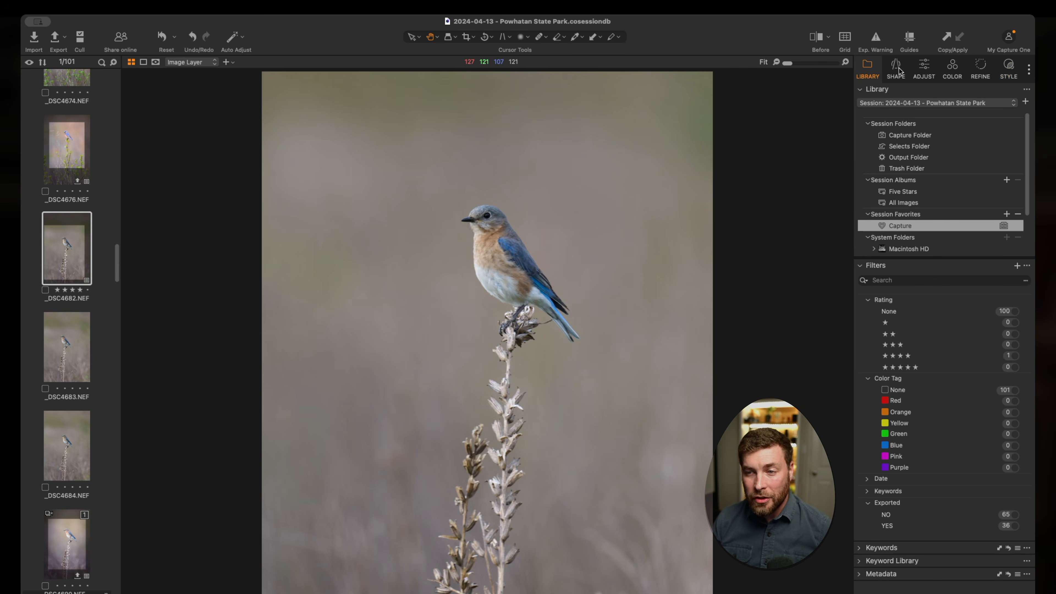
pyautogui.click(925, 75)
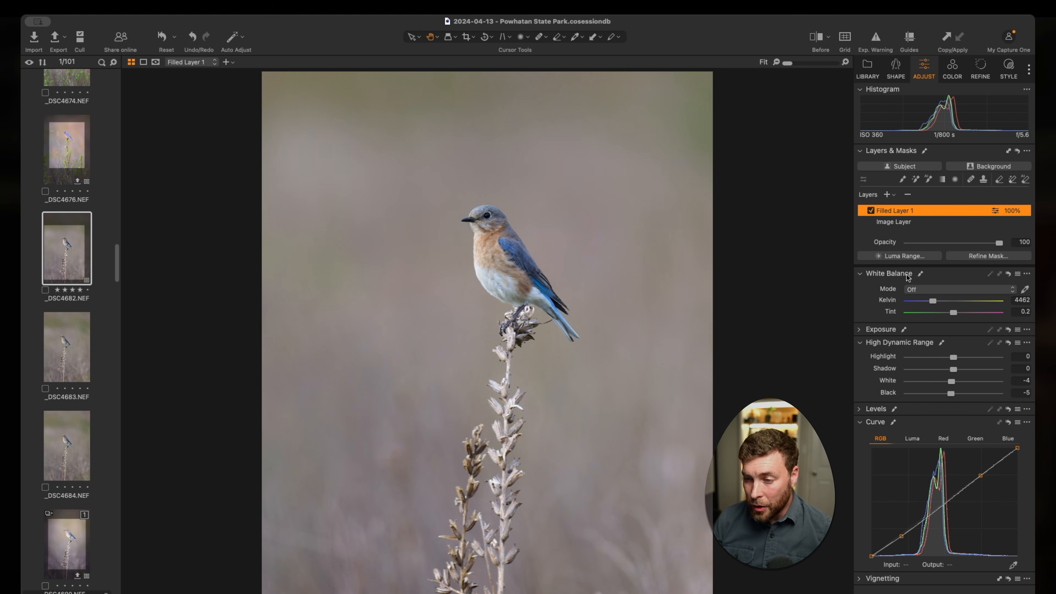
pyautogui.click(859, 329)
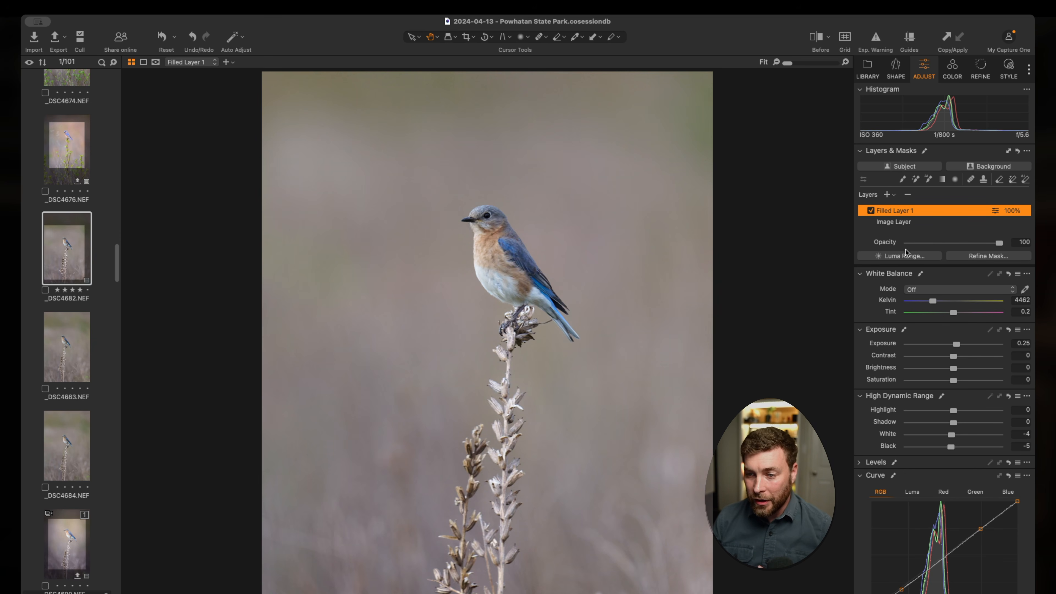
# Step: Switch Filled Layer 1 off and on repeatedly to compare the photo with and without its adjustments
pyautogui.click(871, 210)
pyautogui.click(871, 211)
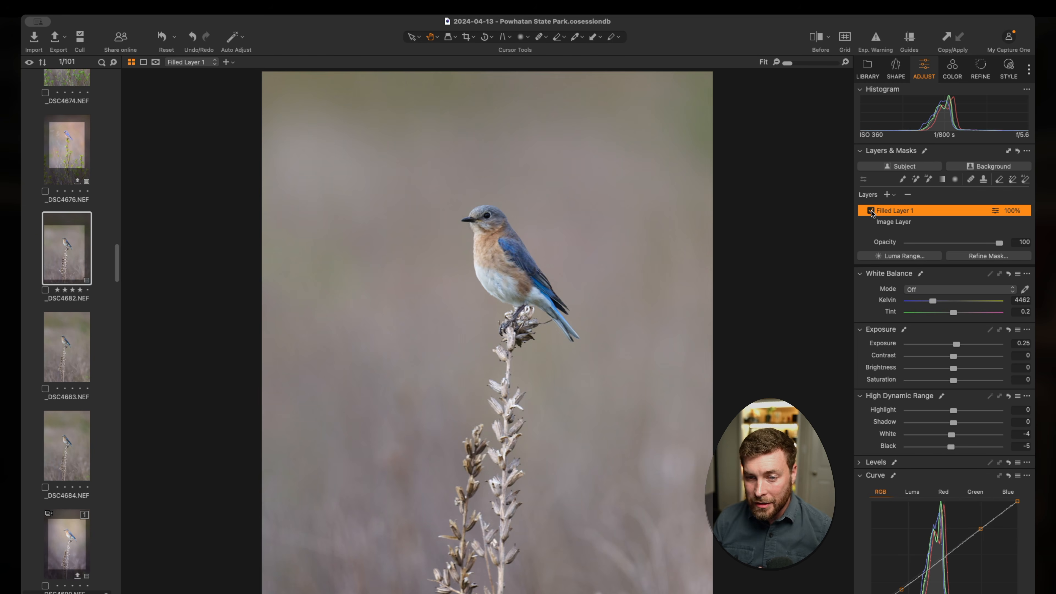
pyautogui.click(872, 211)
pyautogui.click(872, 211)
pyautogui.click(871, 211)
pyautogui.click(872, 211)
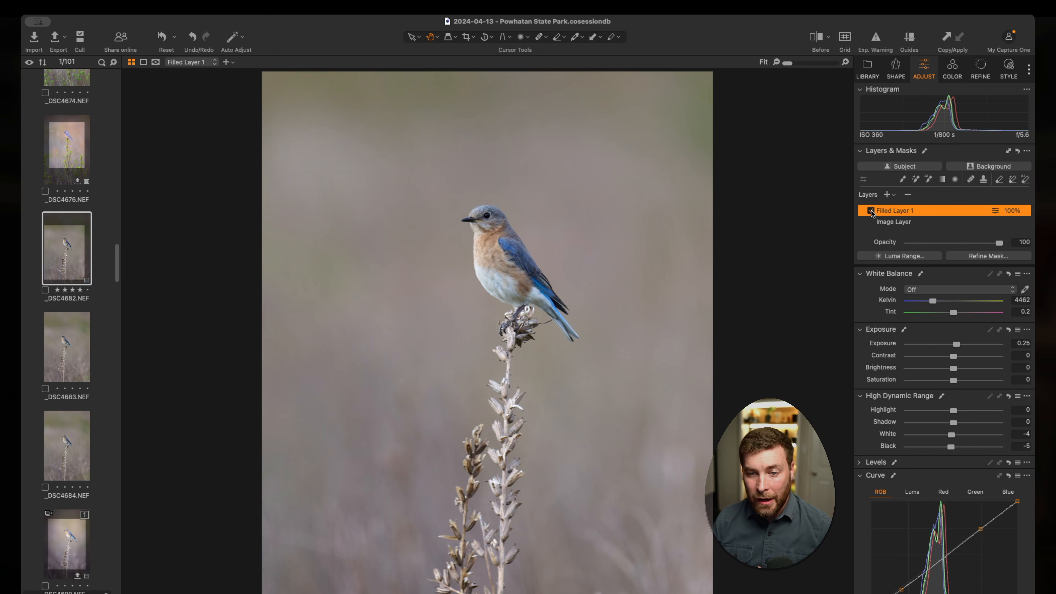
pyautogui.click(871, 211)
pyautogui.click(871, 211)
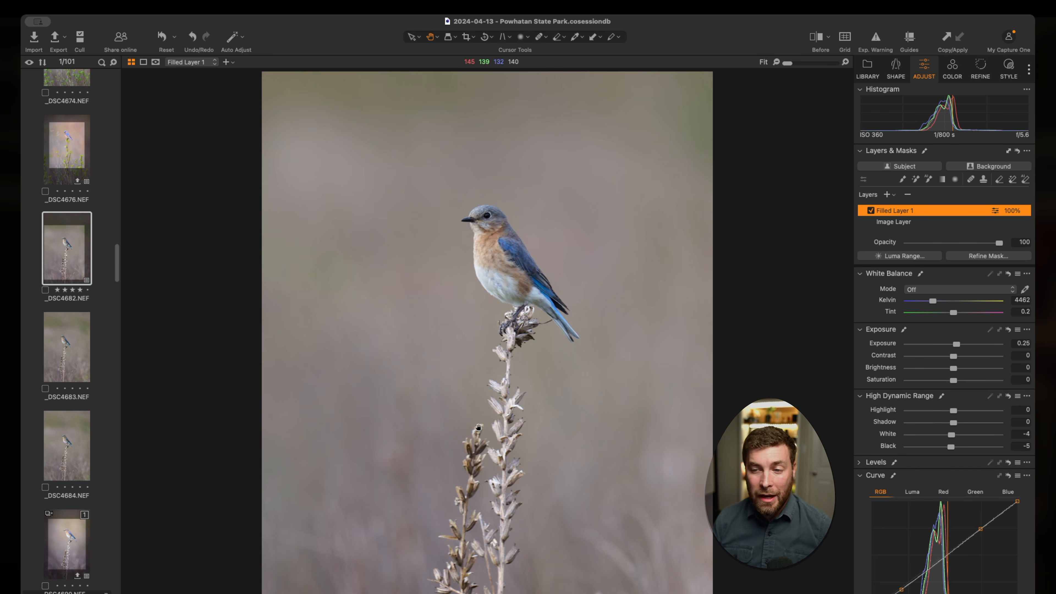
pyautogui.moveTo(997, 244)
pyautogui.mouseDown()
pyautogui.moveTo(896, 243)
pyautogui.moveTo(995, 247)
pyautogui.mouseUp()
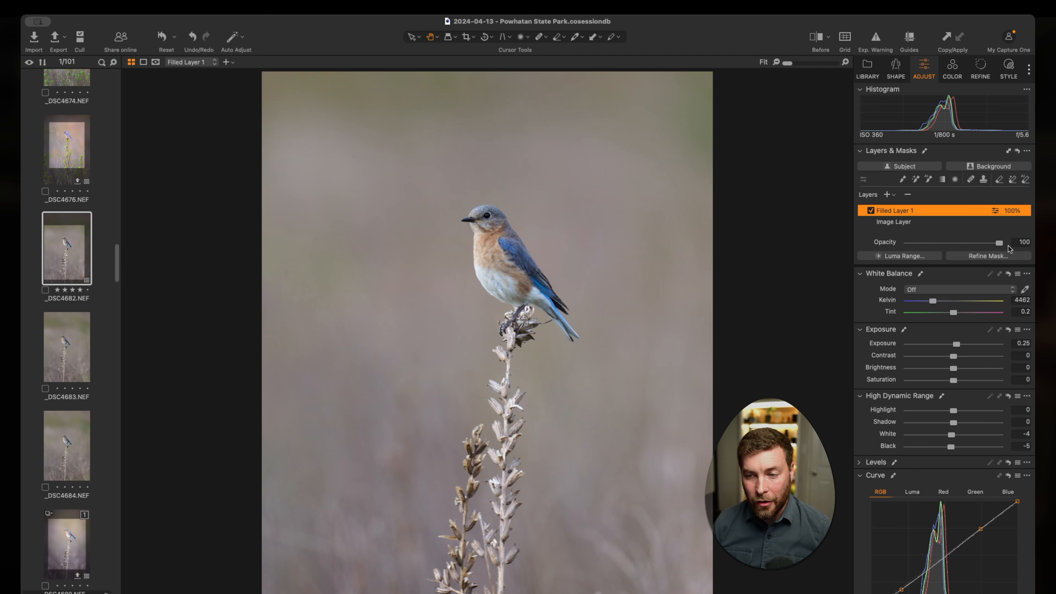
# Step: Add a second filled layer, keep its default name, and raise its exposure to 0.44
pyautogui.doubleClick(899, 212)
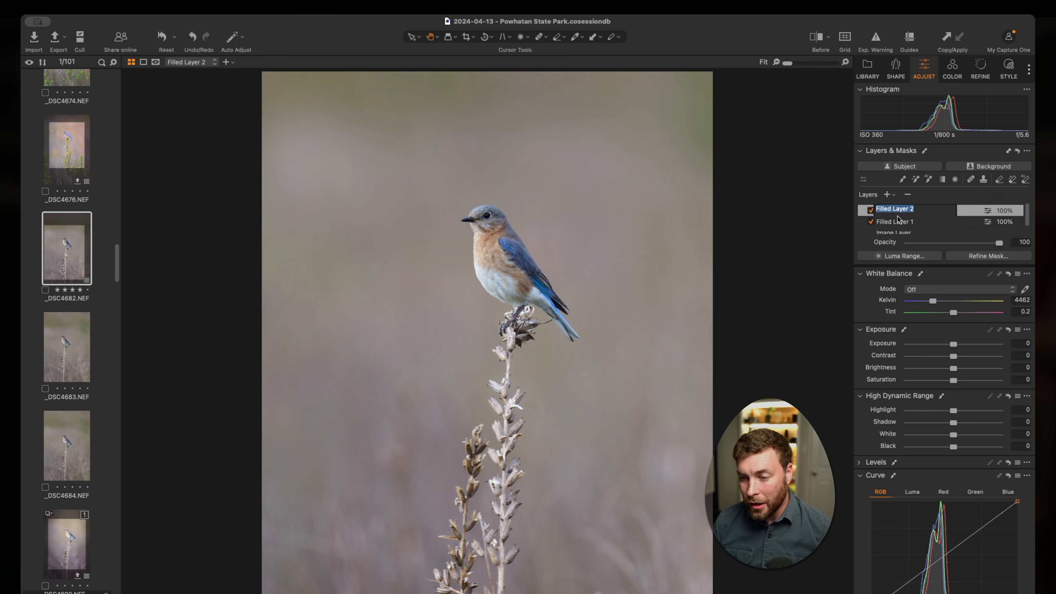
pyautogui.press('Return')
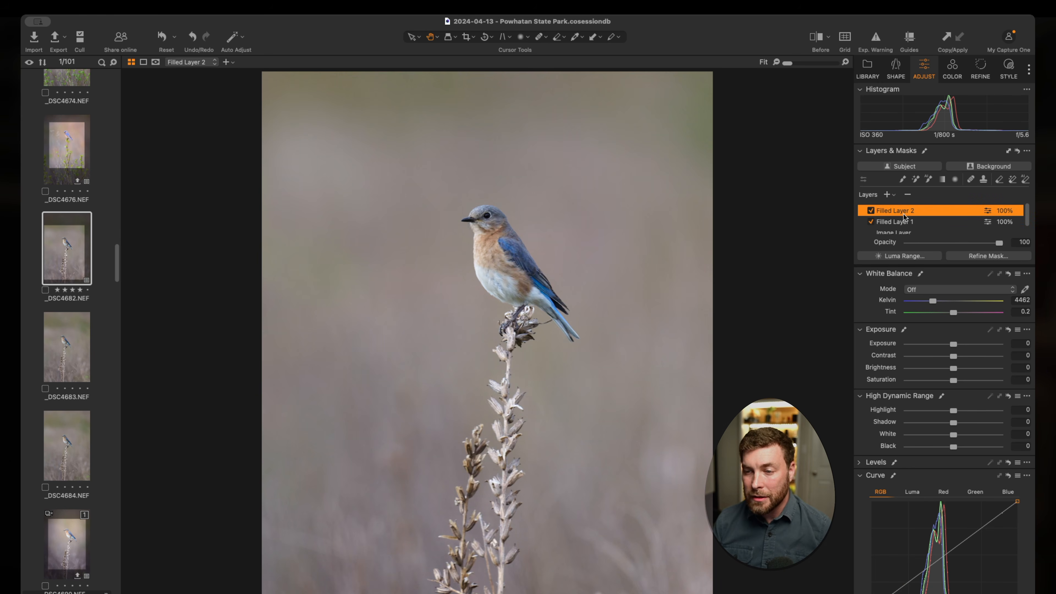
pyautogui.moveTo(953, 346); pyautogui.dragTo(959, 349)
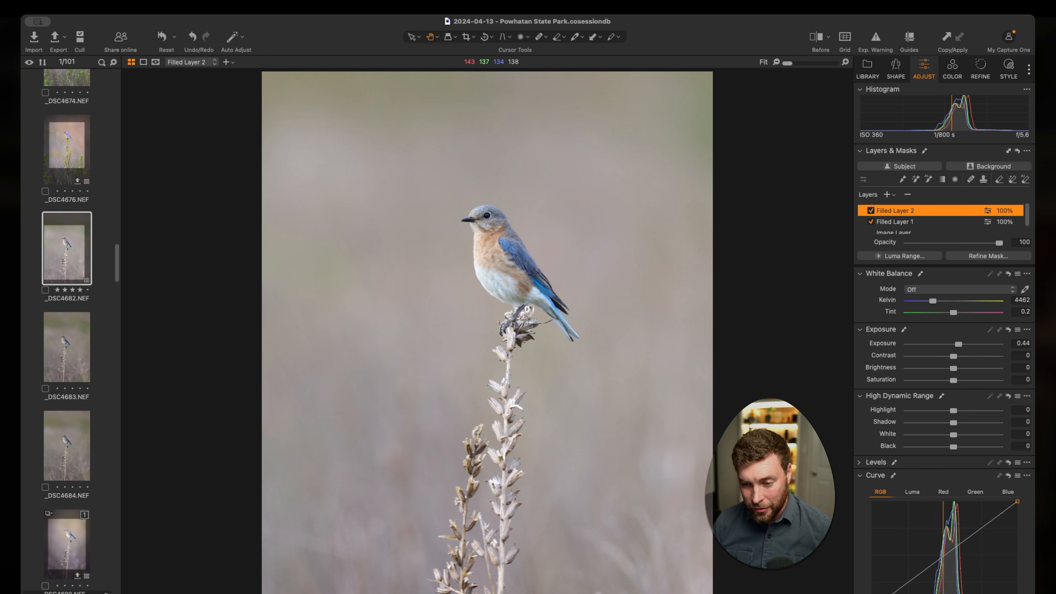
# Step: Add a new adjustment layer with a large elliptical radial mask around the bluebird, covering the image edges, and display the mask overlay
pyautogui.click(887, 194)
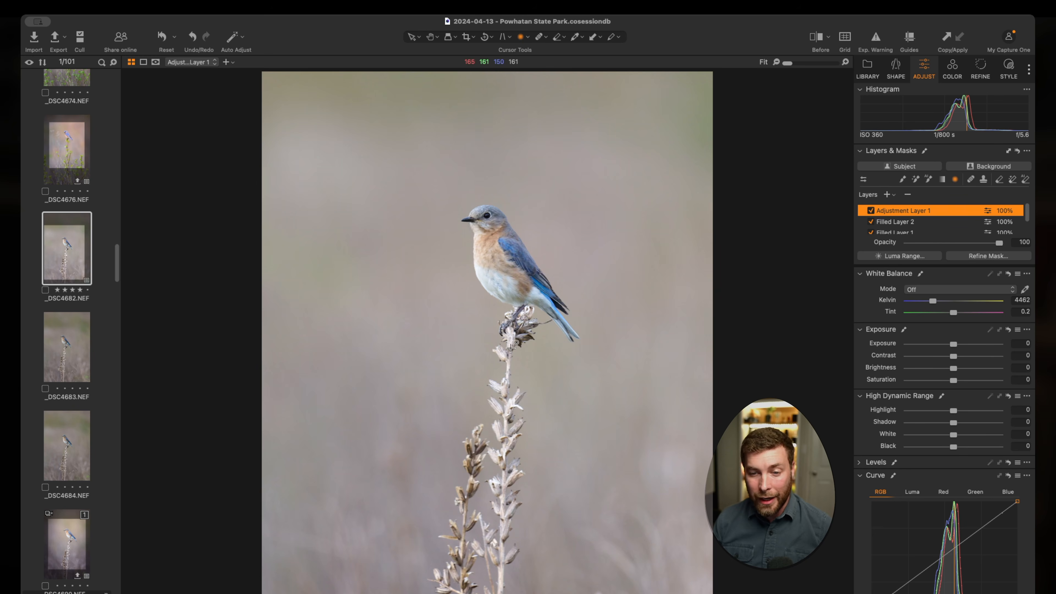
pyautogui.press('t')
pyautogui.moveTo(459, 259)
pyautogui.mouseDown()
pyautogui.moveTo(589, 450)
pyautogui.moveTo(649, 593)
pyautogui.mouseUp()
pyautogui.moveTo(487, 246); pyautogui.dragTo(519, 340)
pyautogui.press('m')
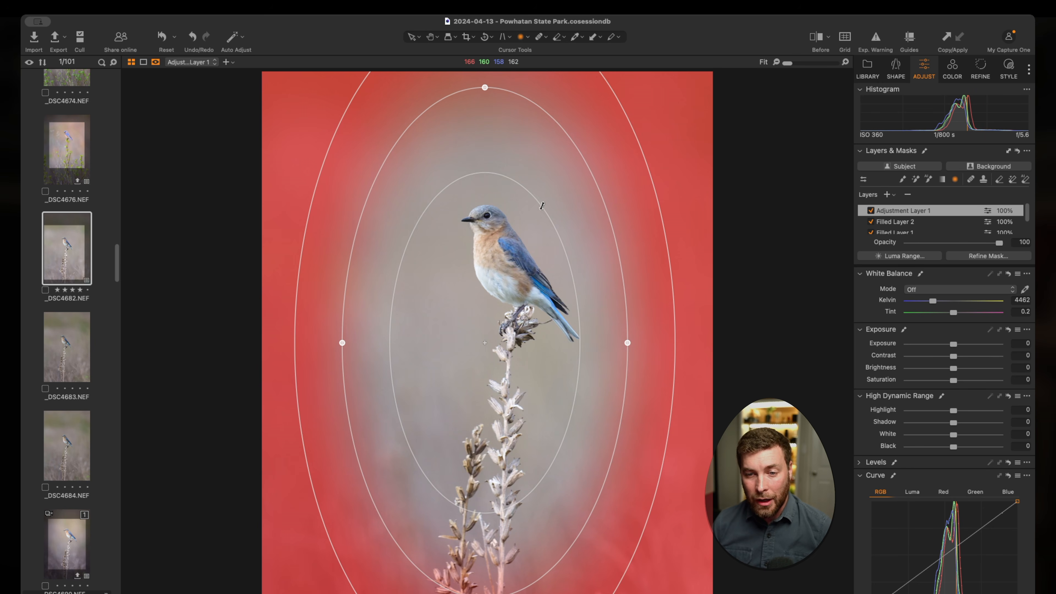
# Step: Soften the radial mask by shrinking its inner ellipse and widening its outer ellipse, and recentre it on the bird's perch
pyautogui.moveTo(541, 206); pyautogui.dragTo(522, 253)
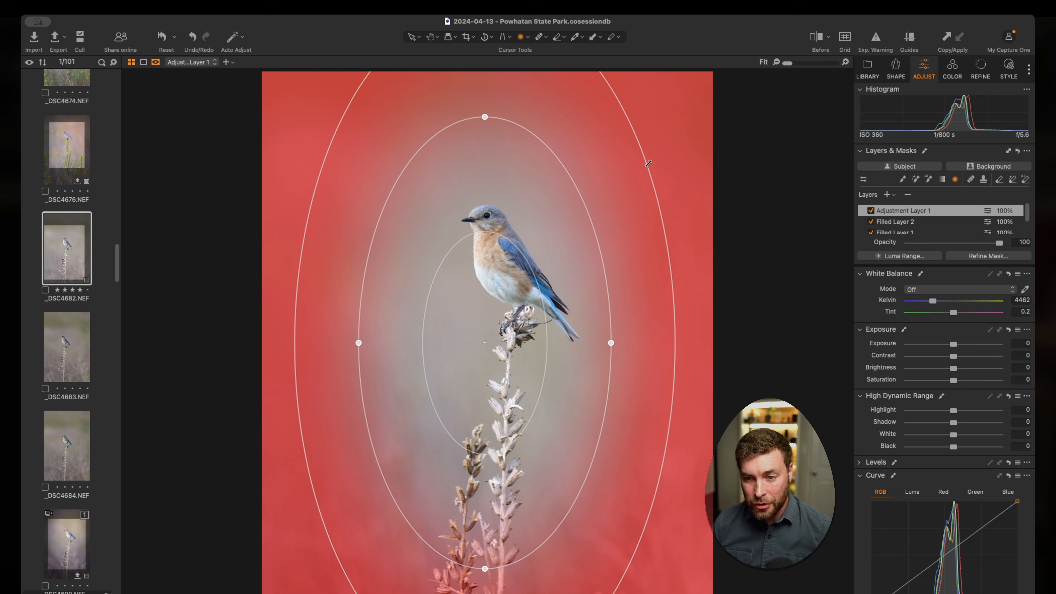
pyautogui.moveTo(648, 163); pyautogui.dragTo(673, 163)
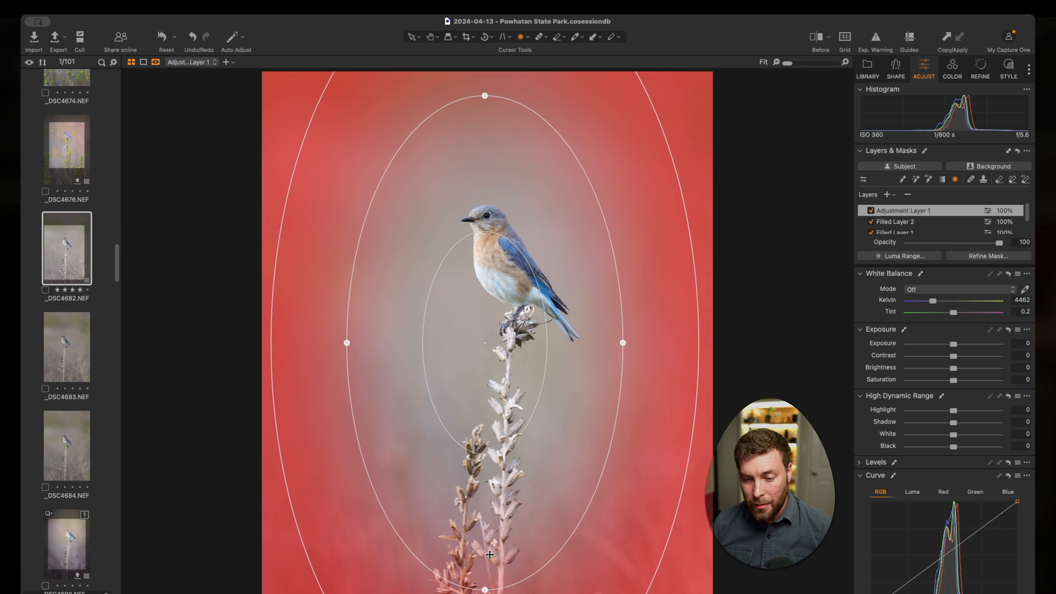
pyautogui.moveTo(483, 590); pyautogui.dragTo(485, 569)
pyautogui.moveTo(489, 527); pyautogui.dragTo(488, 552)
pyautogui.moveTo(501, 403); pyautogui.dragTo(503, 364)
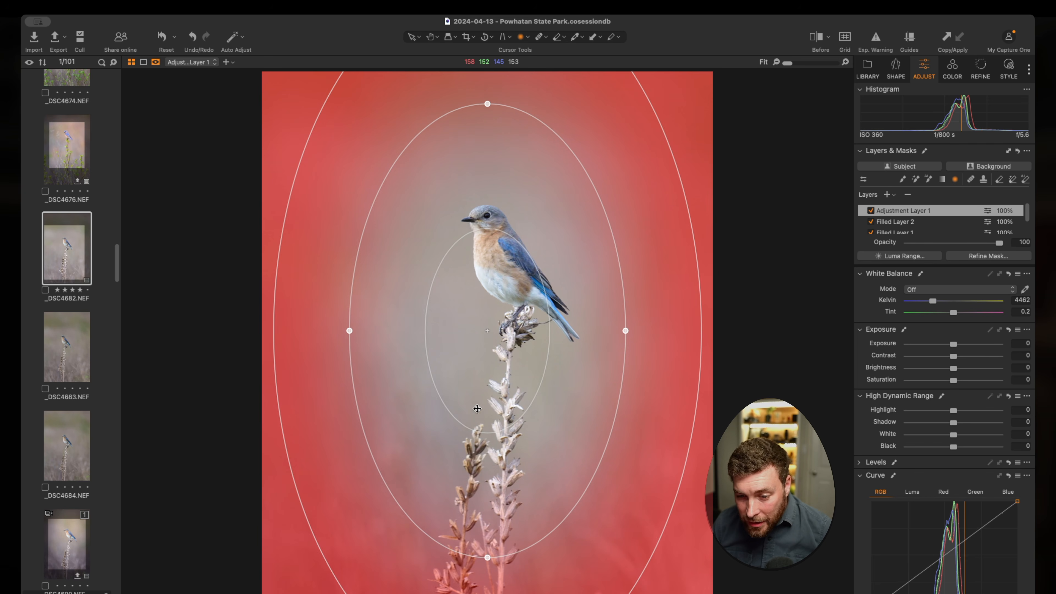
pyautogui.moveTo(661, 532); pyautogui.dragTo(695, 572)
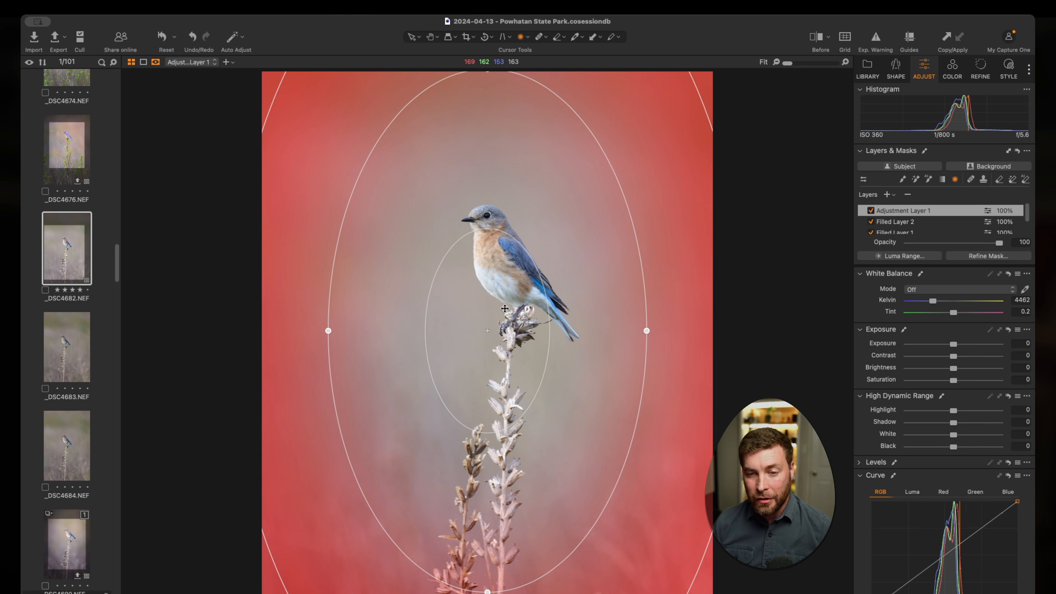
pyautogui.moveTo(646, 327); pyautogui.dragTo(646, 314)
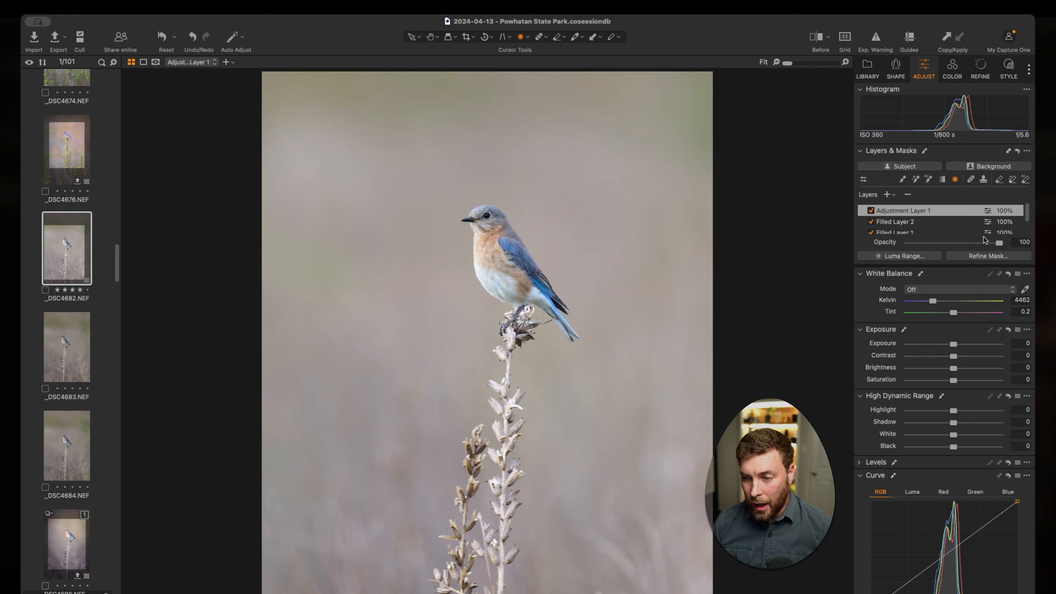
# Step: Darken the image edges by setting the radially masked layer's exposure to -1.29 and its opacity to 71
pyautogui.click(953, 345)
pyautogui.moveTo(952, 346); pyautogui.dragTo(942, 345)
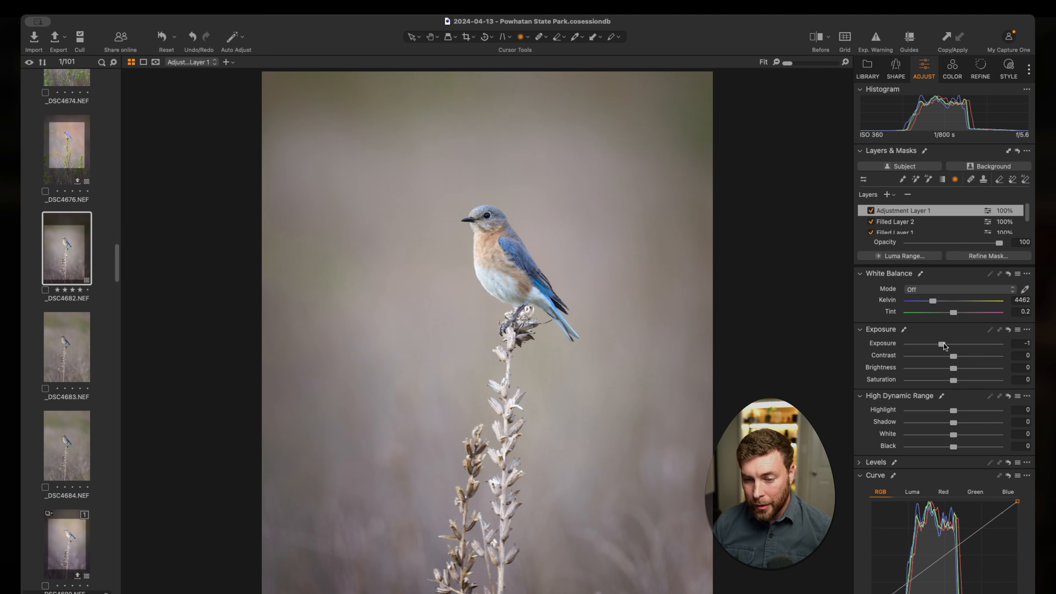
pyautogui.click(988, 243)
pyautogui.moveTo(986, 243); pyautogui.dragTo(972, 245)
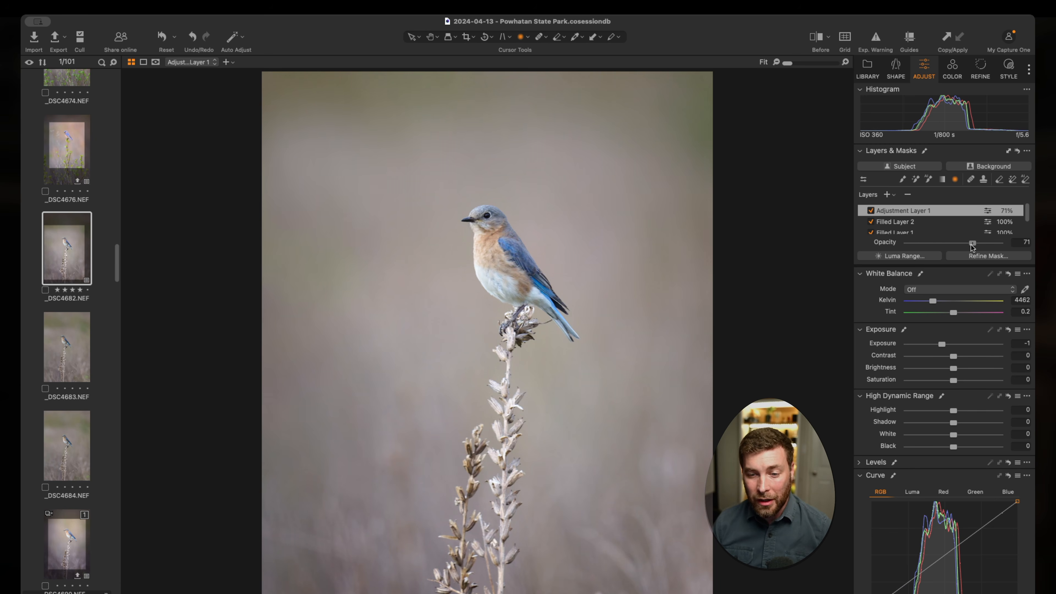
pyautogui.moveTo(971, 244); pyautogui.dragTo(971, 244)
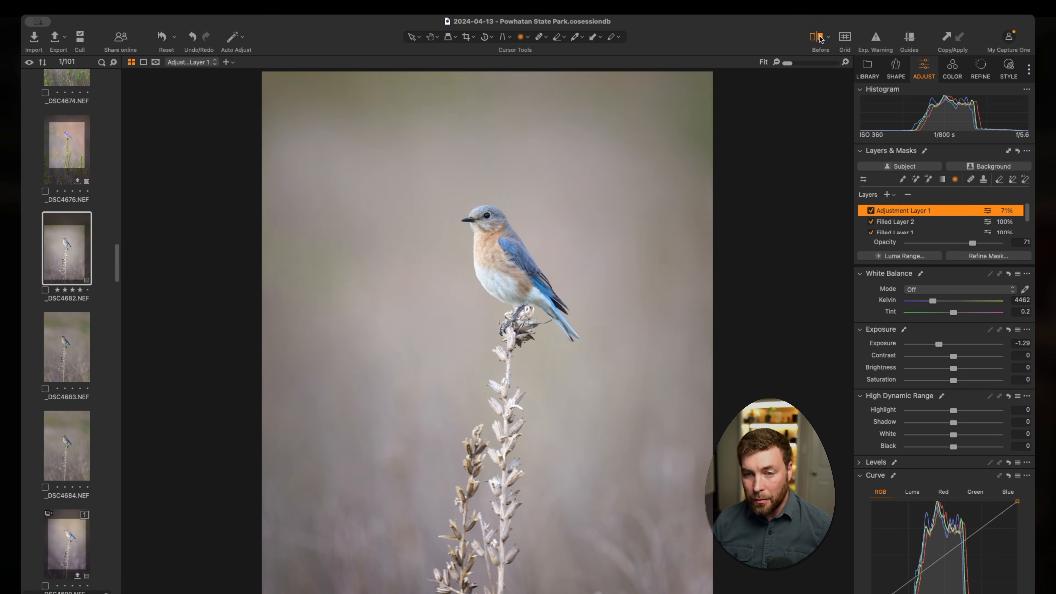
# Step: Compare the edited bluebird photo with its unedited version using the Before view
pyautogui.click(818, 37)
pyautogui.click(818, 37)
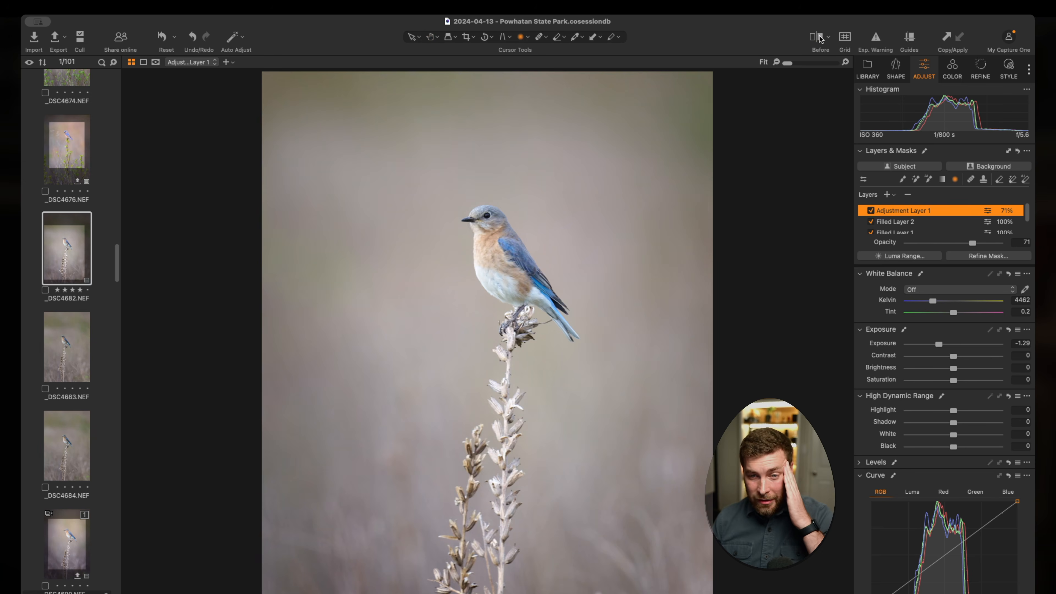
pyautogui.click(818, 38)
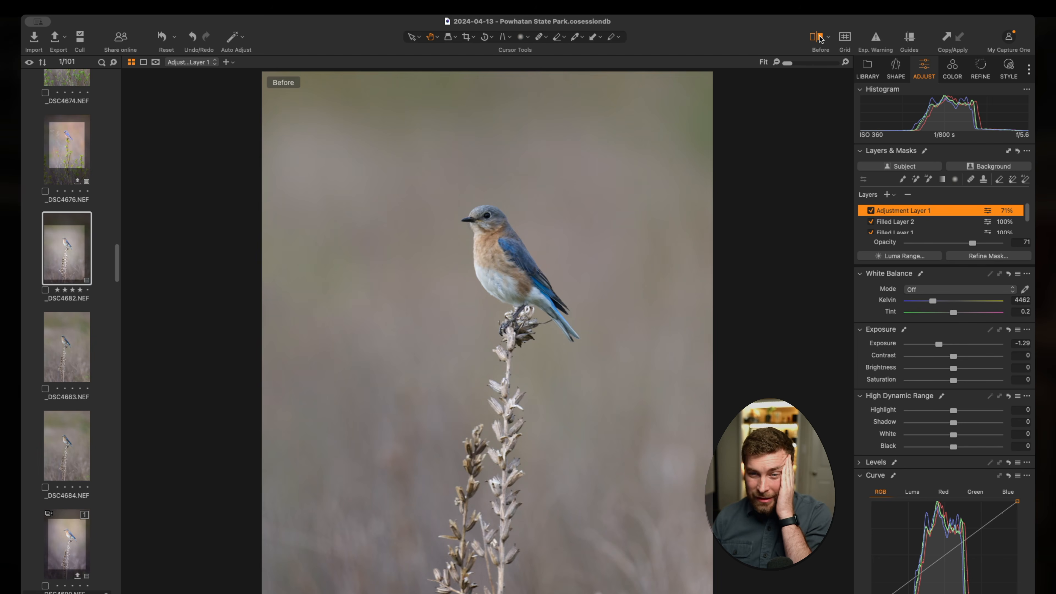
pyautogui.click(819, 38)
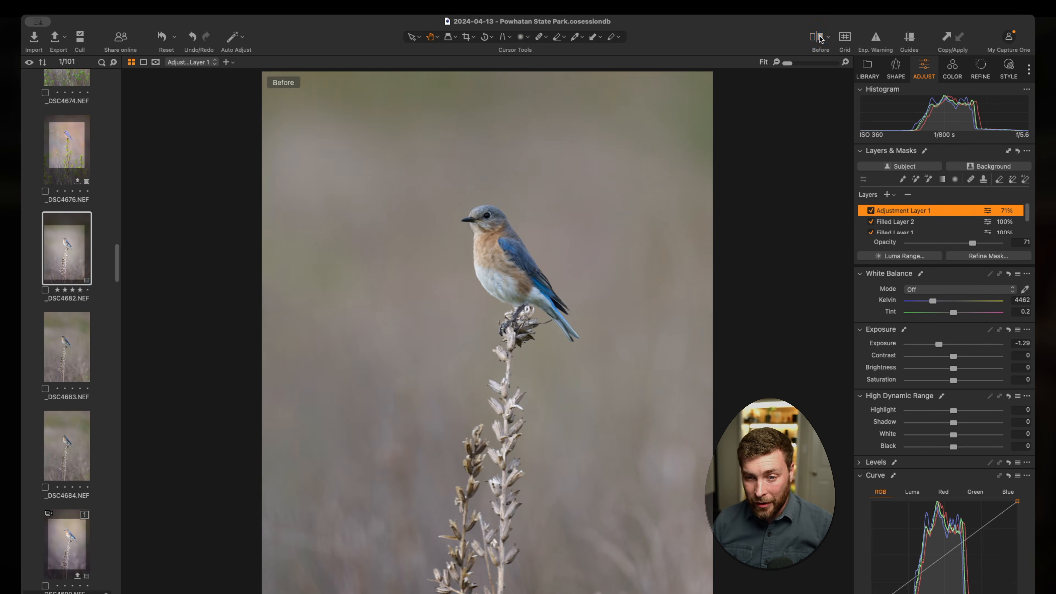
# Step: Reduce the opacity of Filled Layer 2 to 78 and of the radially masked vignette layer to 63
pyautogui.click(819, 37)
pyautogui.press('t')
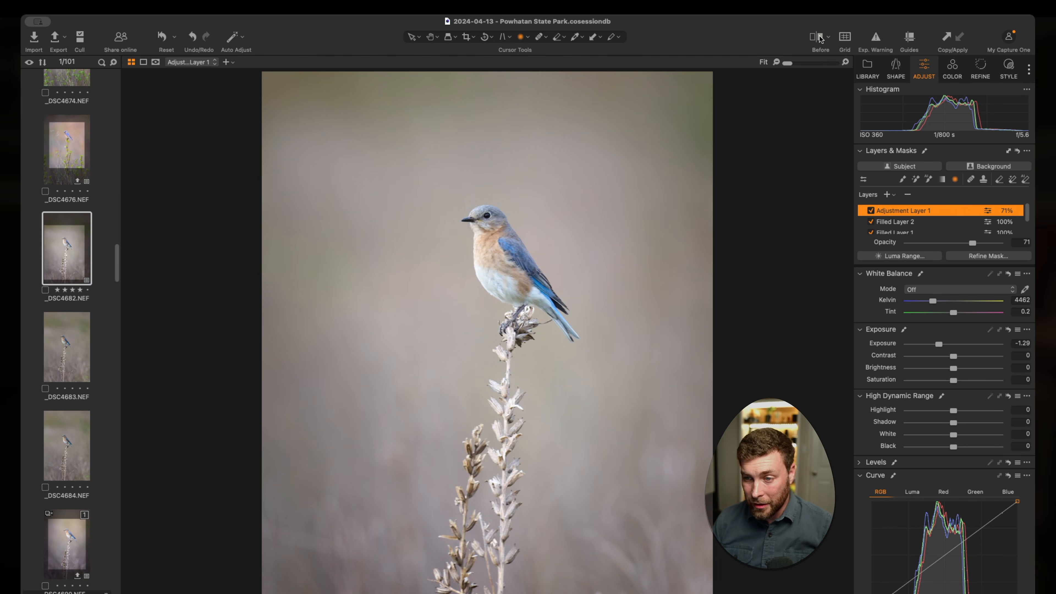
pyautogui.click(893, 223)
pyautogui.moveTo(999, 243); pyautogui.dragTo(979, 244)
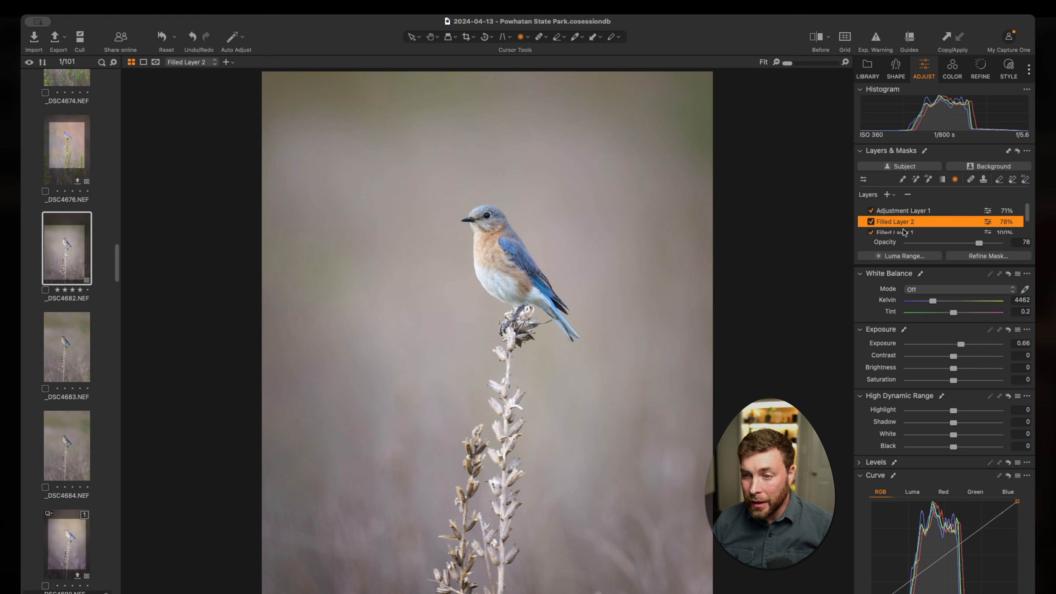
pyautogui.click(897, 212)
pyautogui.moveTo(970, 243); pyautogui.dragTo(963, 242)
pyautogui.click(817, 41)
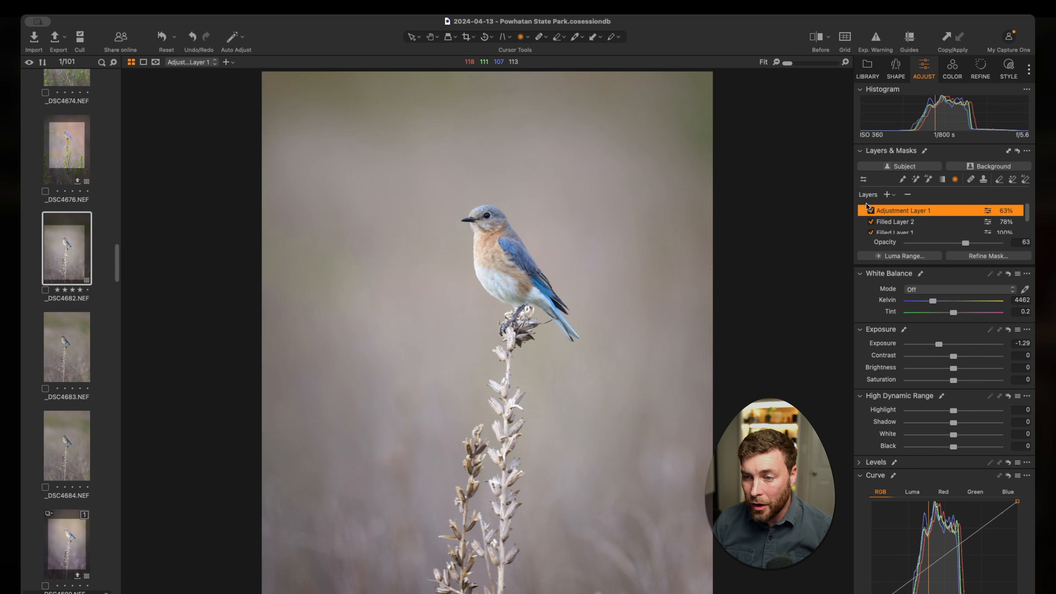
# Step: Add a new filled layer and lower its red, orange and yellow saturation to -80 in the basic Color Editor
pyautogui.click(928, 237)
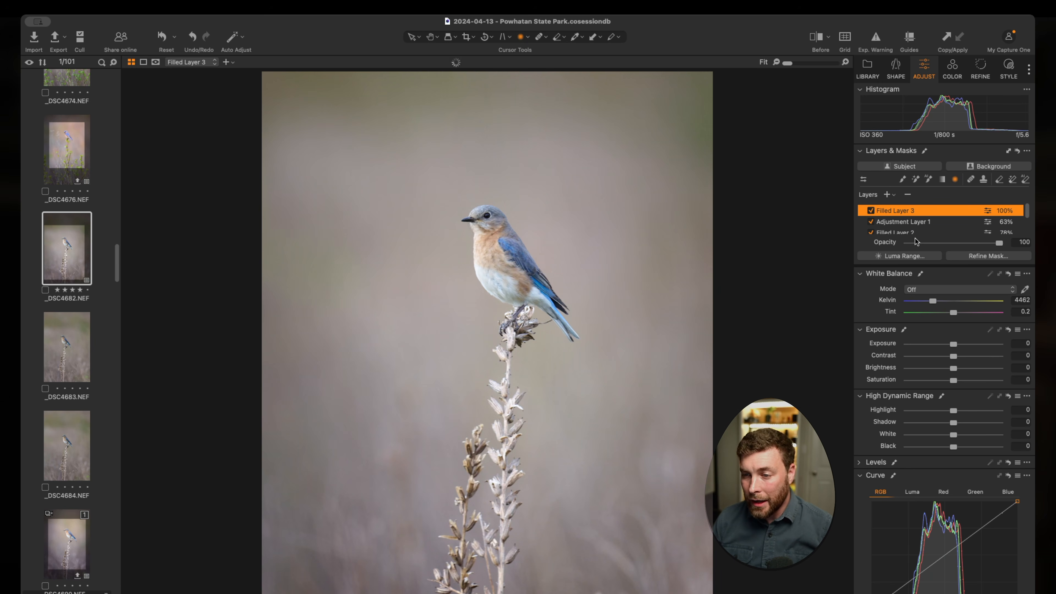
pyautogui.click(948, 70)
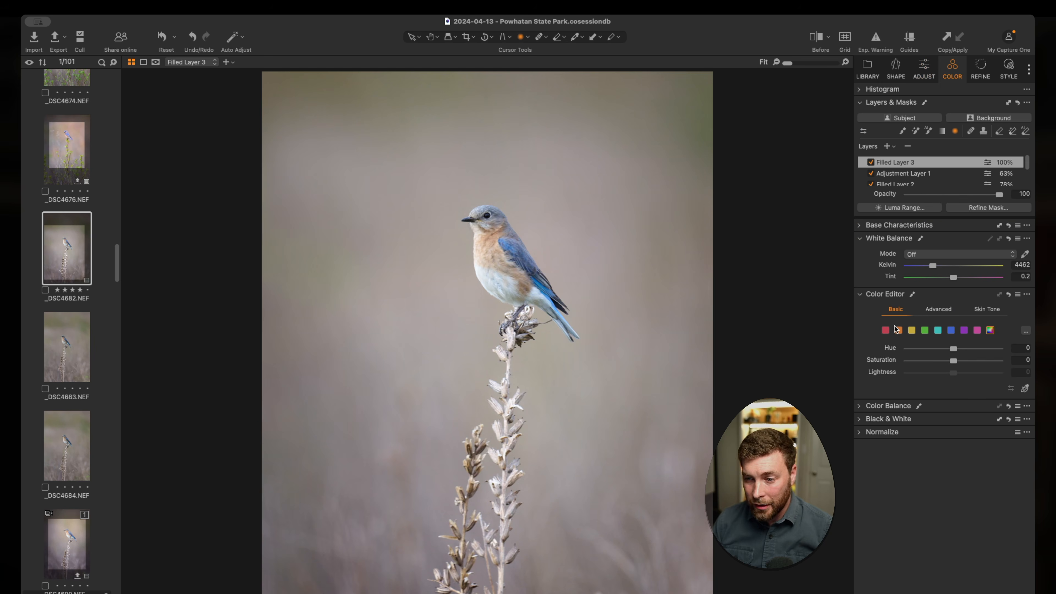
pyautogui.click(886, 330)
pyautogui.click(907, 360)
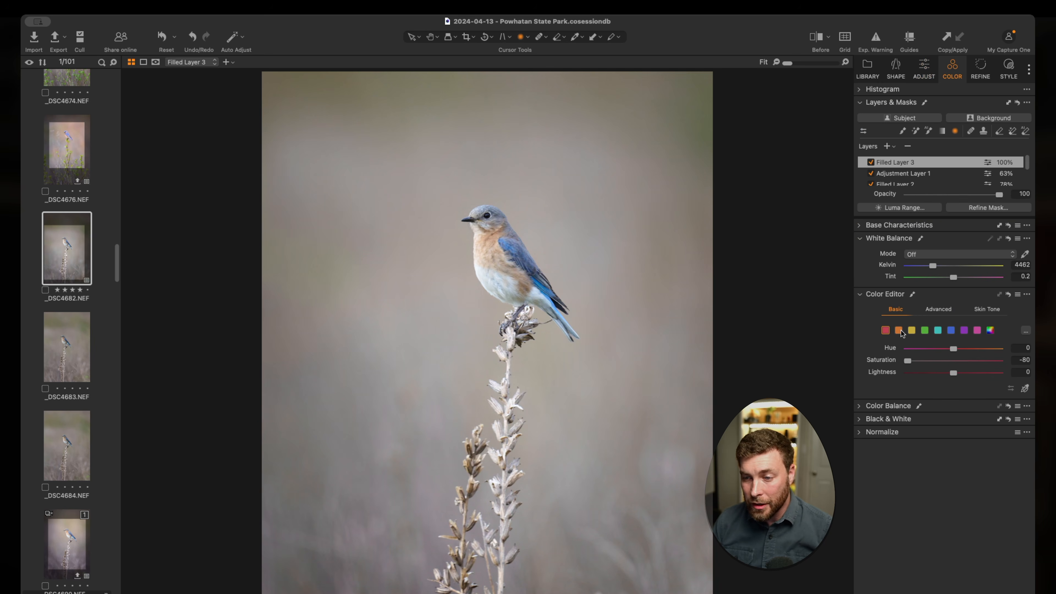
pyautogui.click(898, 330)
pyautogui.click(903, 360)
pyautogui.click(911, 330)
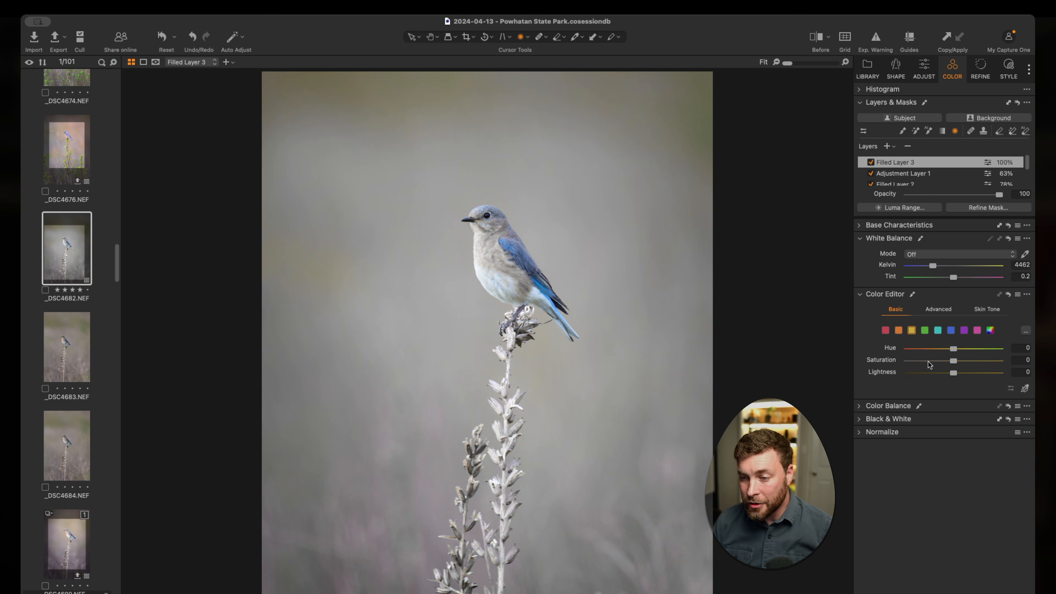
pyautogui.moveTo(954, 361); pyautogui.dragTo(907, 360)
# Step: Lower the saturation of the aqua, blue, purple, magenta and green ranges to -80 on the new filled layer
pyautogui.click(937, 330)
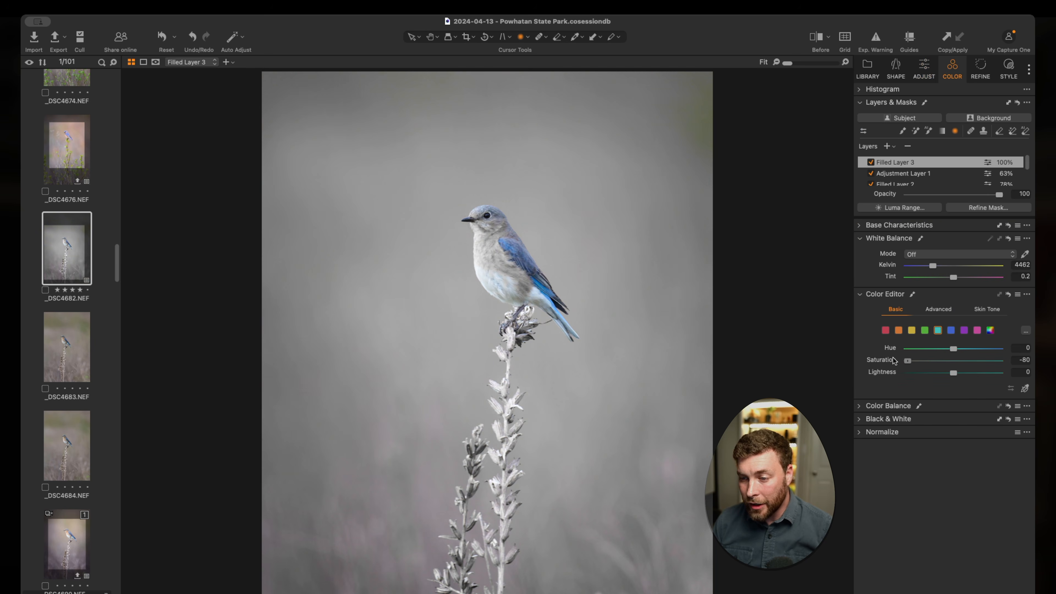
pyautogui.click(951, 330)
pyautogui.moveTo(953, 360); pyautogui.dragTo(904, 361)
pyautogui.click(964, 331)
pyautogui.click(977, 330)
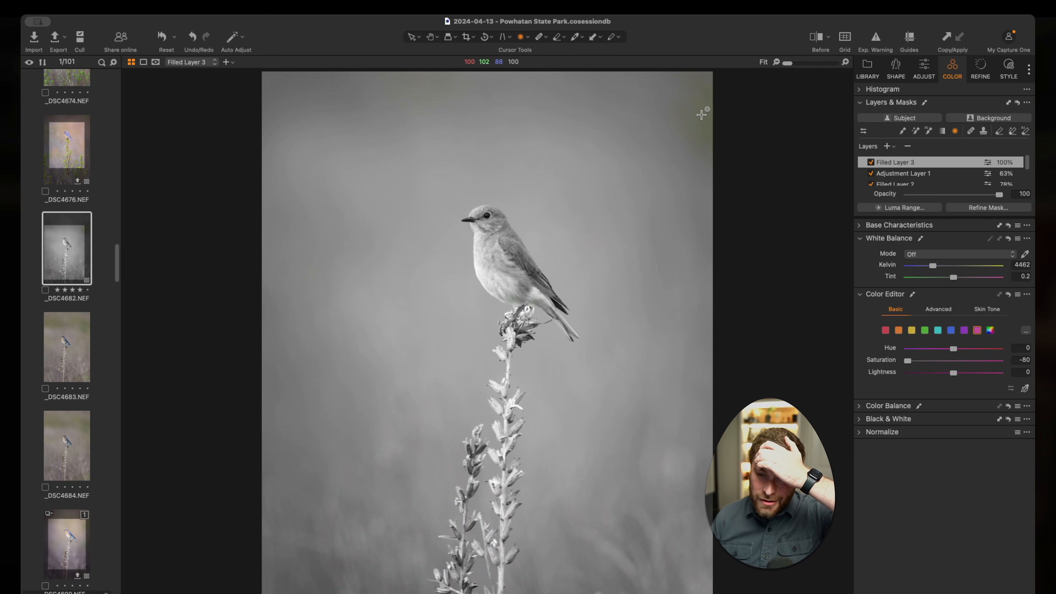
pyautogui.click(911, 330)
pyautogui.moveTo(907, 361)
pyautogui.mouseDown()
pyautogui.moveTo(954, 366)
pyautogui.moveTo(915, 366)
pyautogui.mouseUp()
pyautogui.click(924, 330)
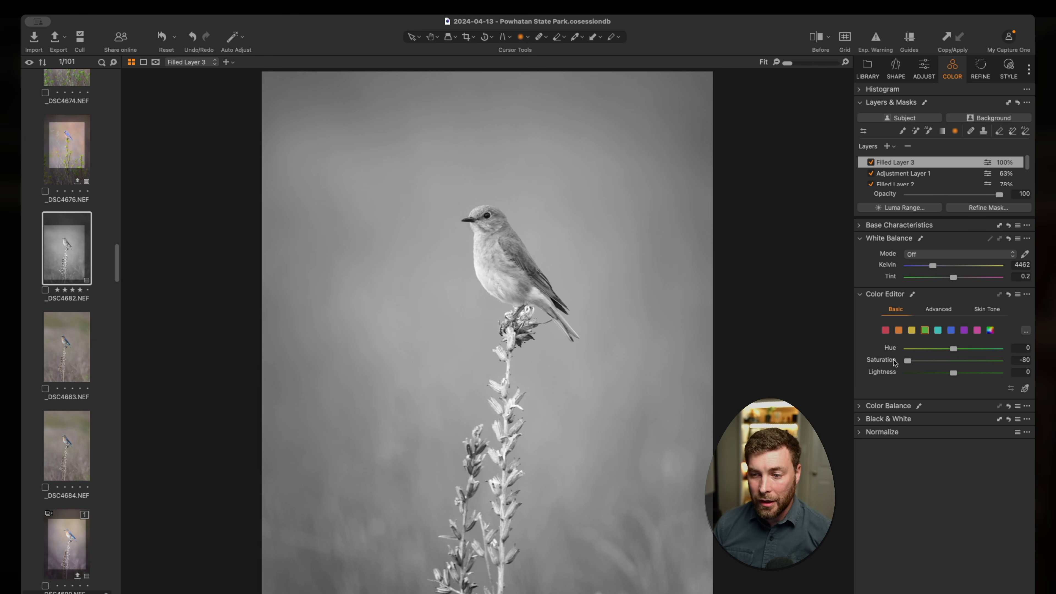
# Step: Bring the orange range's saturation up to 13.7 and compare the result with the unedited photo
pyautogui.click(898, 329)
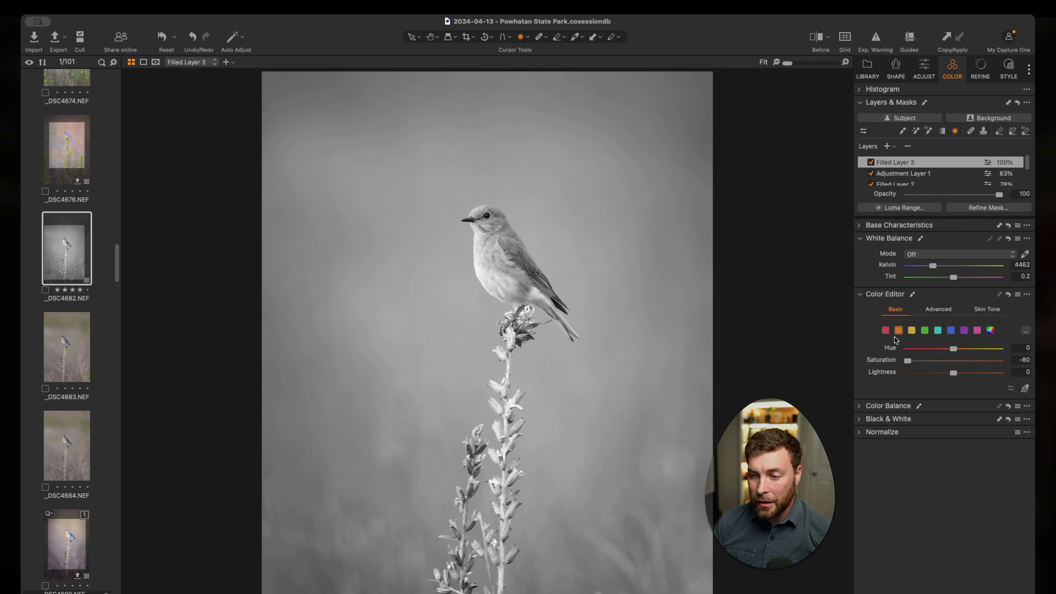
pyautogui.click(820, 38)
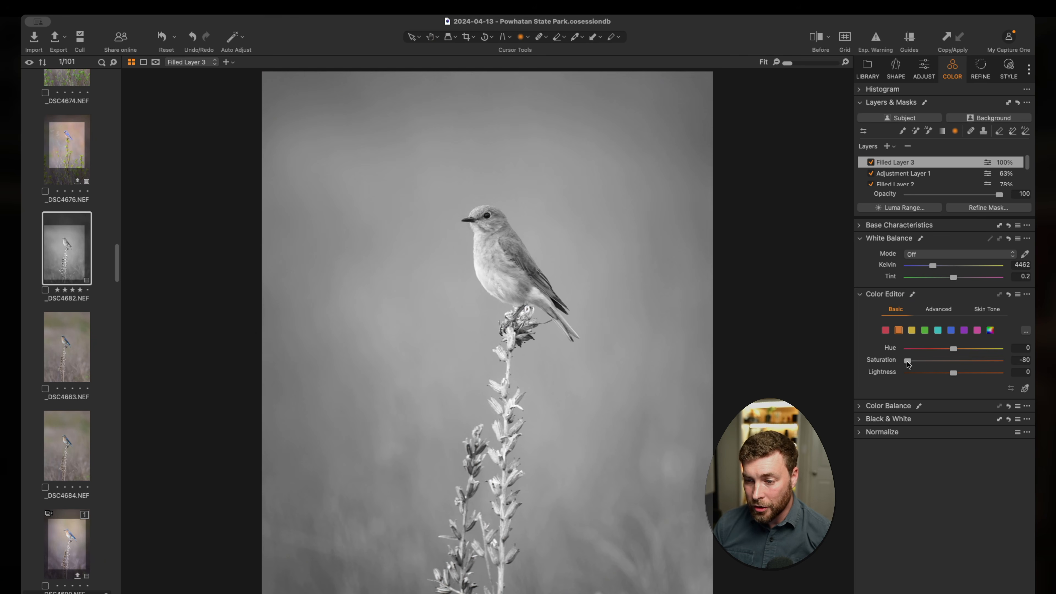
pyautogui.moveTo(906, 362); pyautogui.dragTo(943, 368)
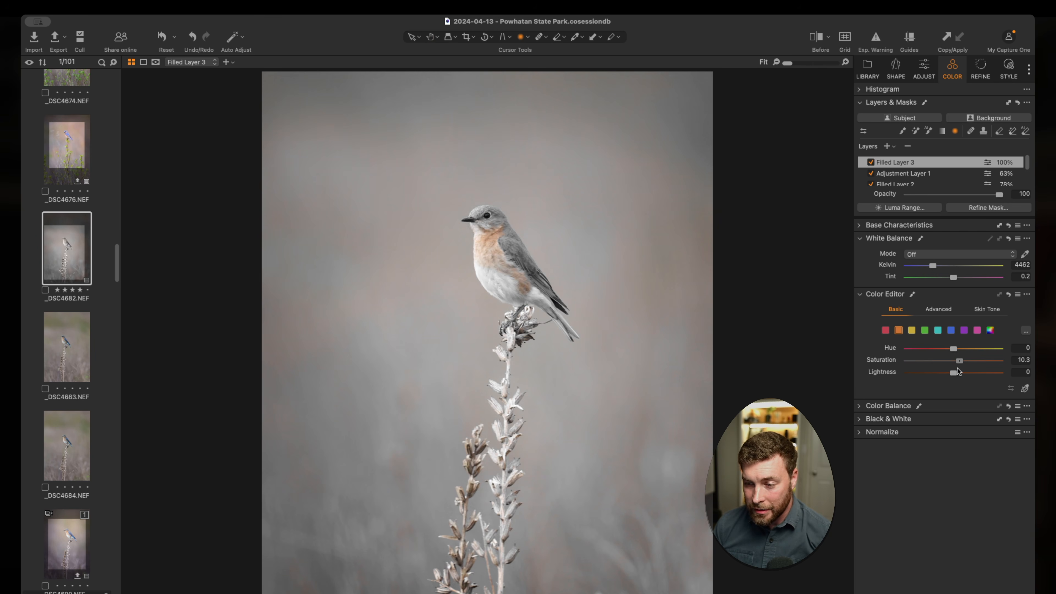
pyautogui.moveTo(957, 368); pyautogui.dragTo(960, 368)
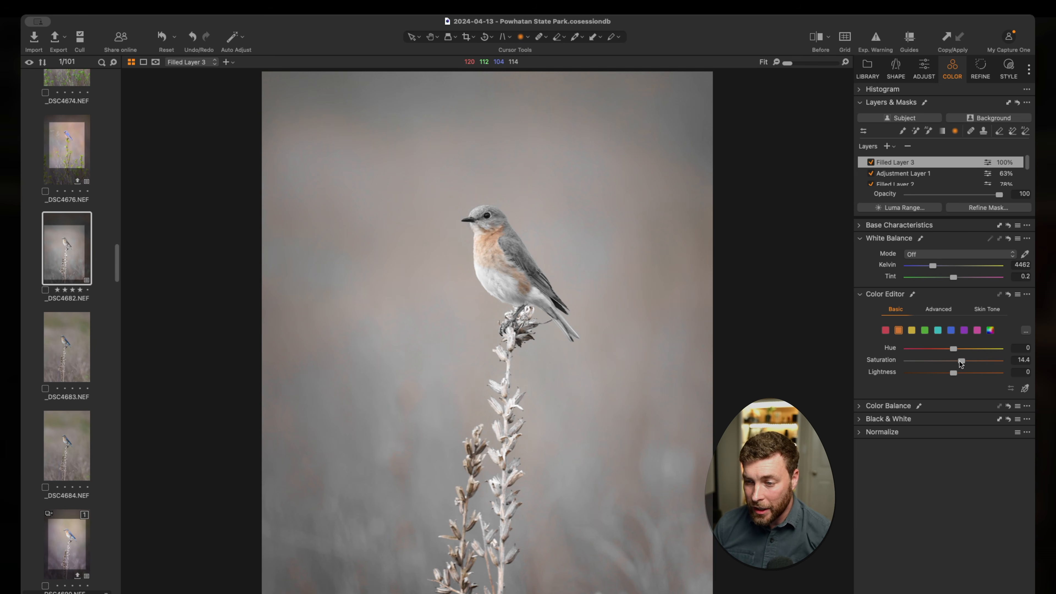
pyautogui.moveTo(961, 362); pyautogui.dragTo(960, 362)
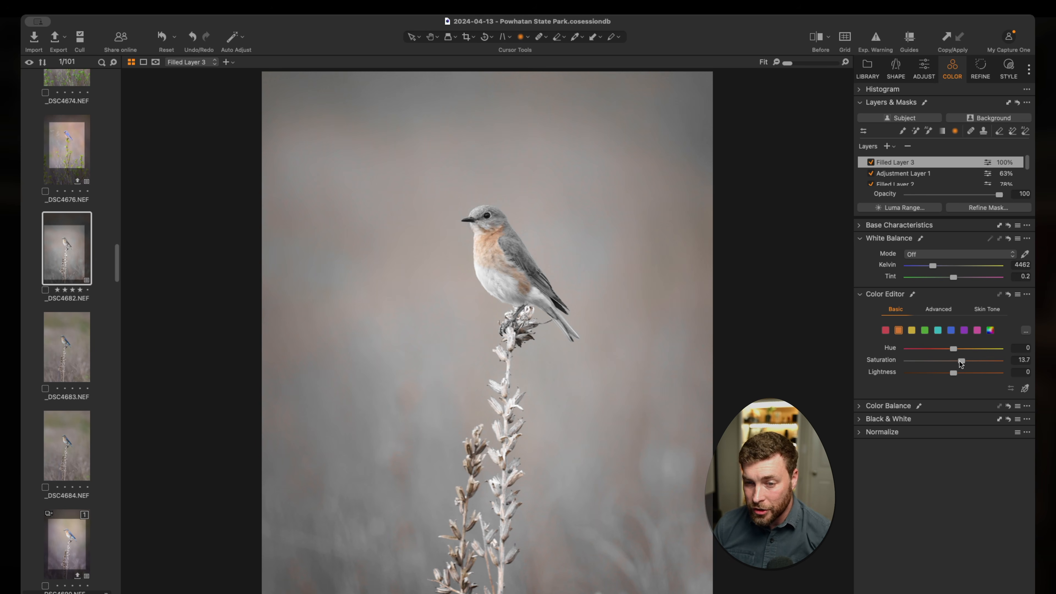
pyautogui.click(815, 38)
pyautogui.click(816, 38)
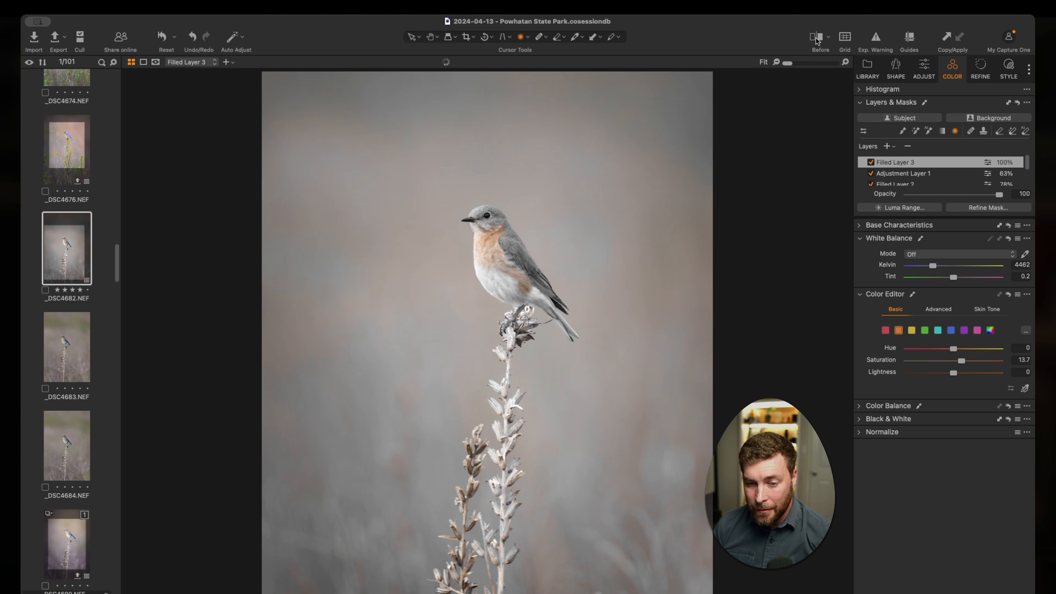
# Step: Set the red range's saturation to 0.6, and the yellow range's saturation to 4.4 and hue to -16.3
pyautogui.click(885, 331)
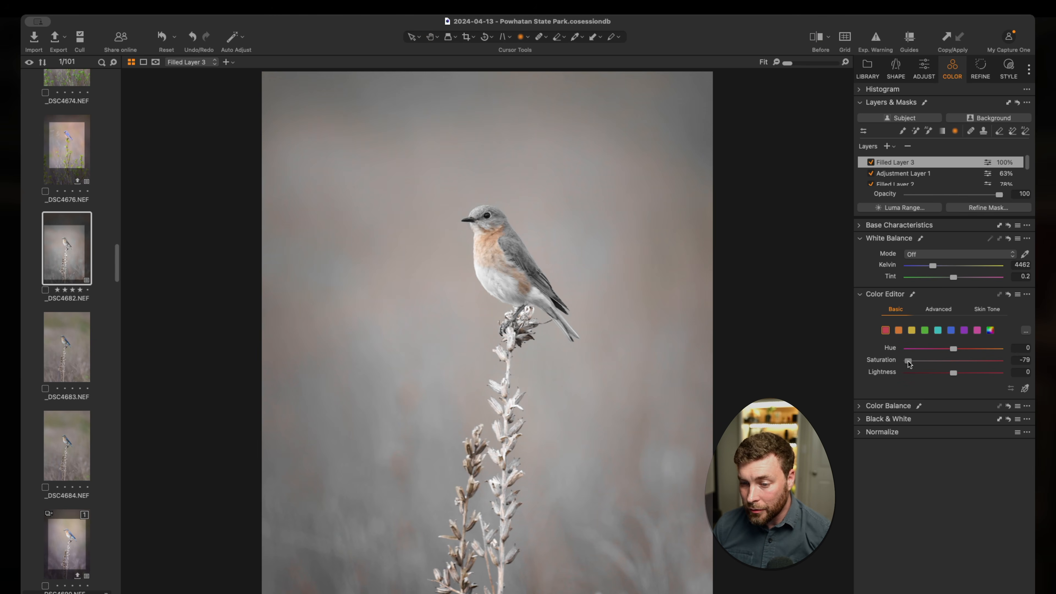
pyautogui.moveTo(910, 365); pyautogui.dragTo(952, 366)
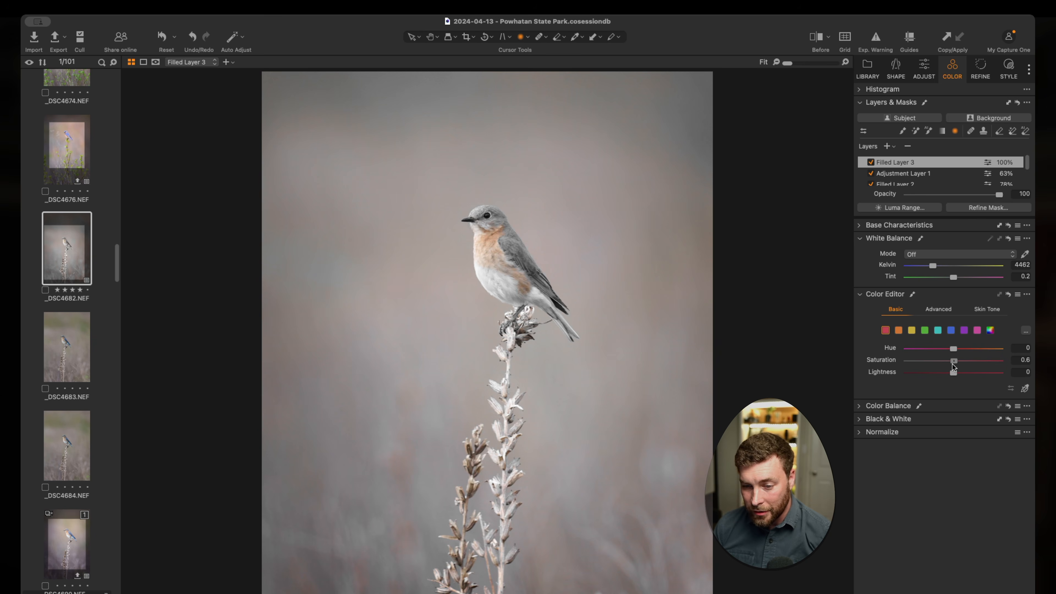
pyautogui.click(912, 331)
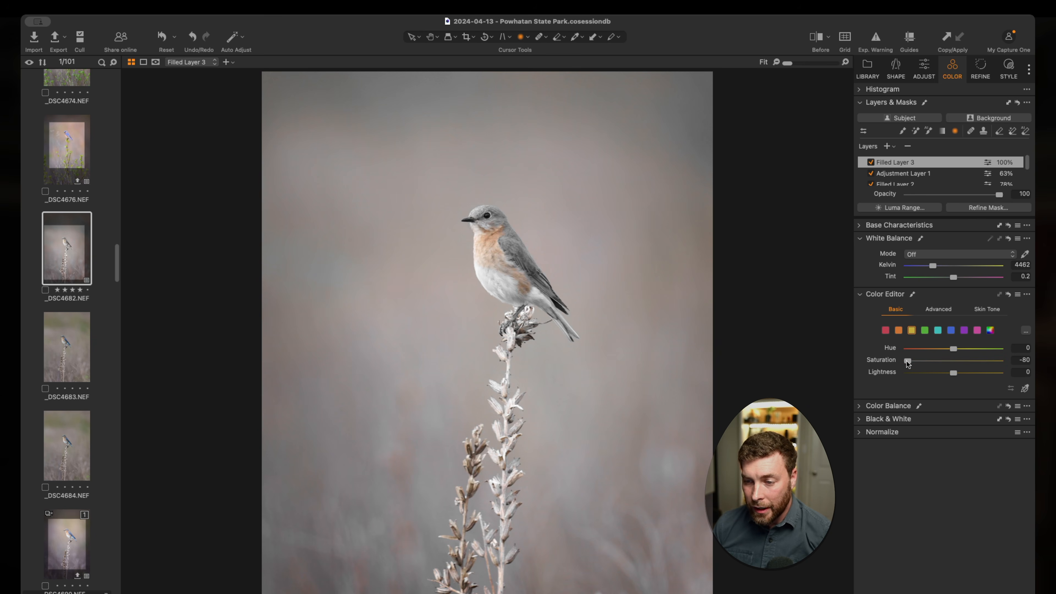
pyautogui.moveTo(908, 361); pyautogui.dragTo(927, 347)
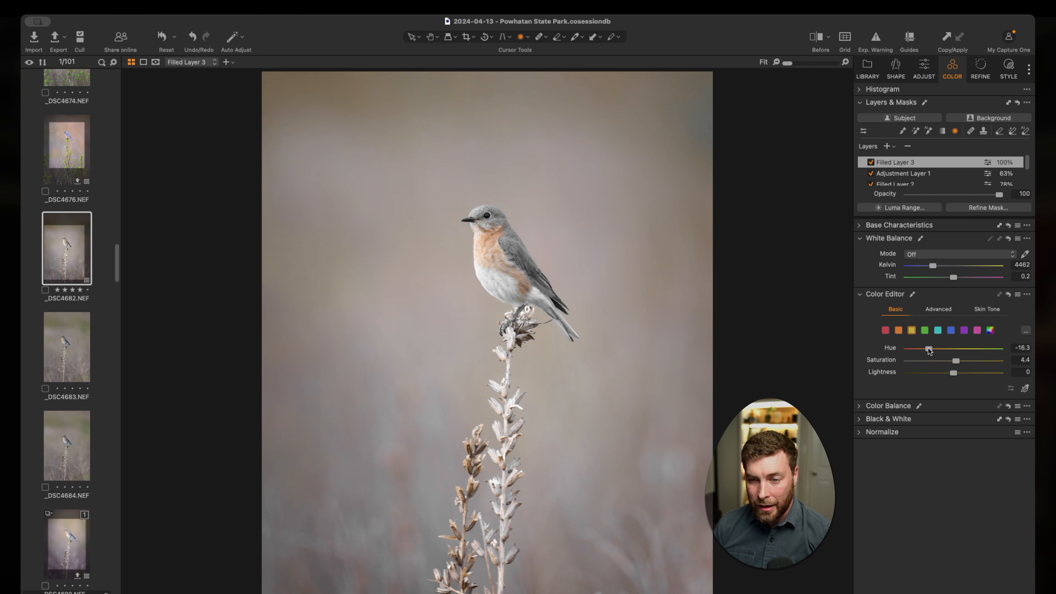
# Step: Set the green range's hue to -26.2 and saturation to -25.1, and compare the result with the unedited photo
pyautogui.moveTo(956, 363); pyautogui.dragTo(913, 352)
pyautogui.click(925, 330)
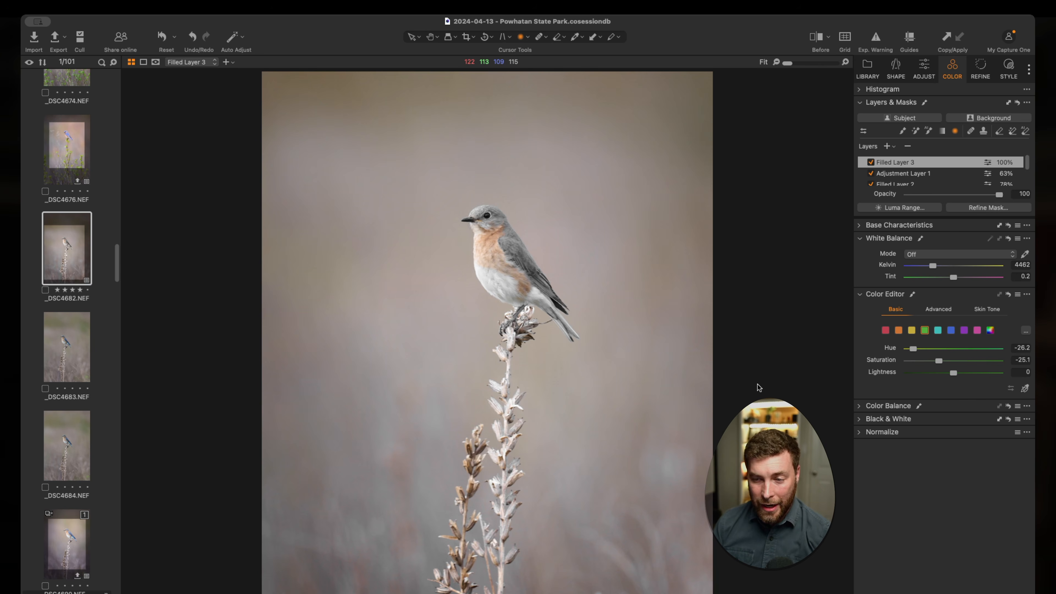
pyautogui.click(815, 40)
pyautogui.click(815, 40)
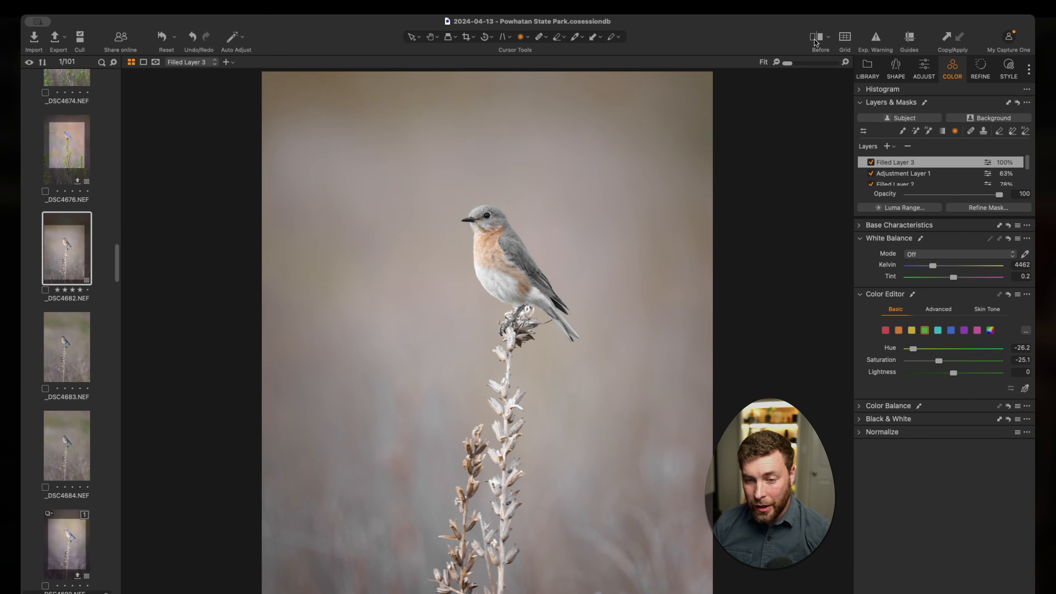
pyautogui.click(816, 40)
pyautogui.click(815, 40)
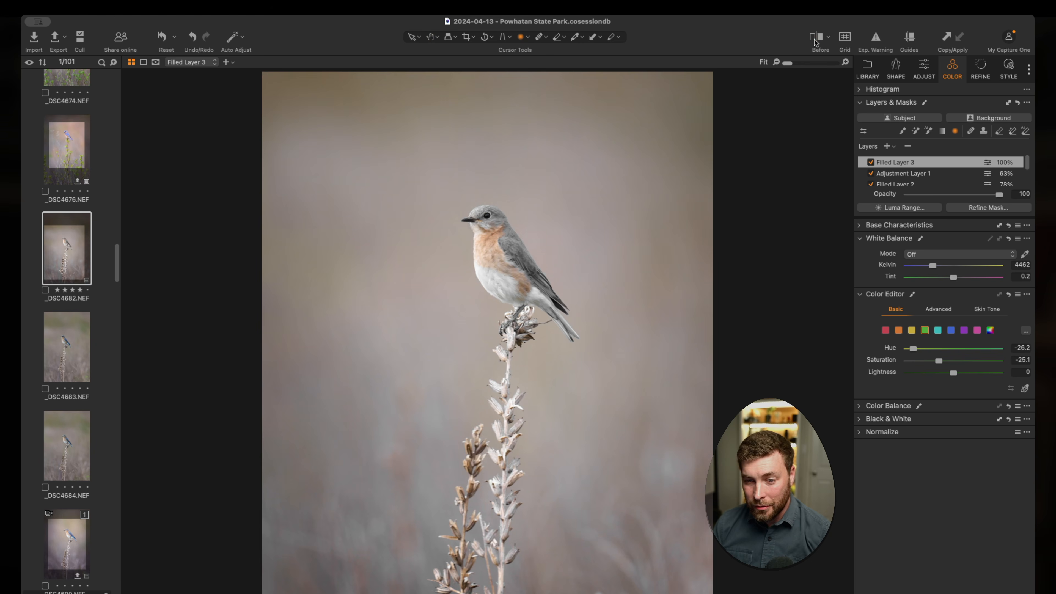
# Step: Set the aqua range's saturation to -38.7, checking its effect on the bird's white belly feathers
pyautogui.click(938, 332)
pyautogui.moveTo(909, 365); pyautogui.dragTo(947, 369)
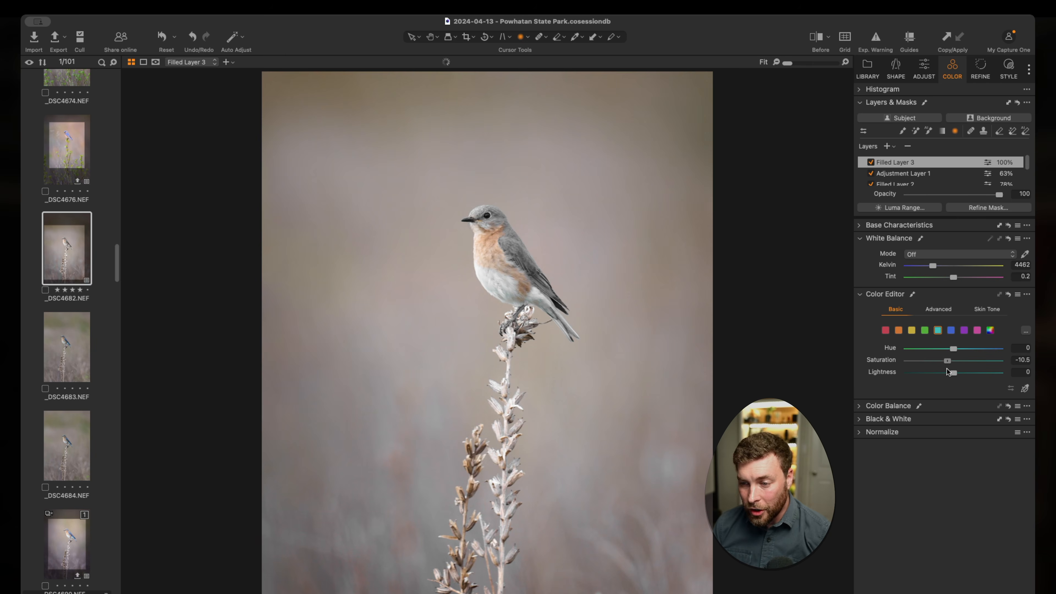
pyautogui.scroll(10, 516, 287)
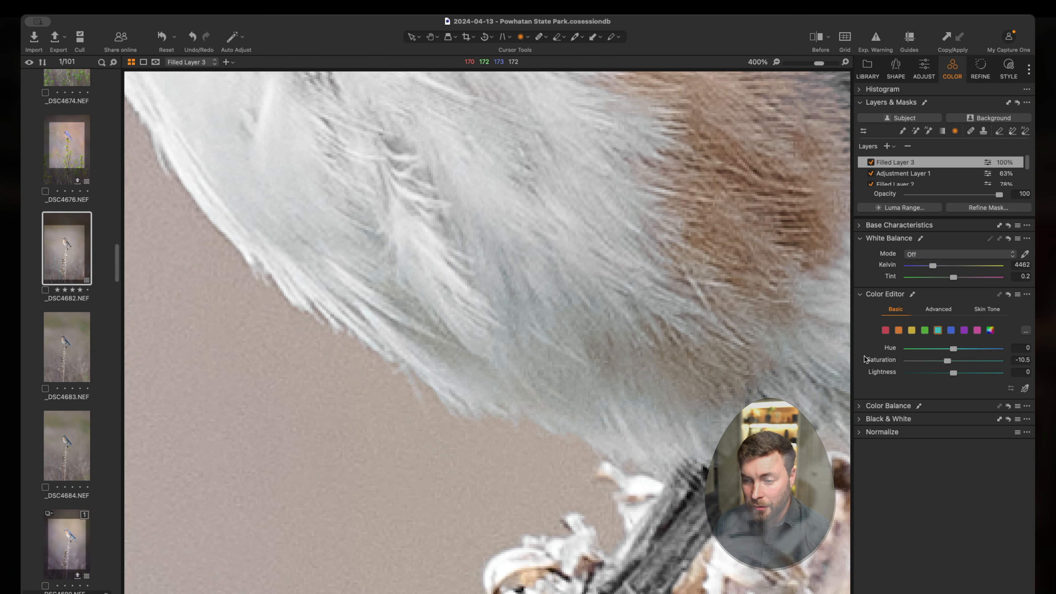
pyautogui.moveTo(947, 360)
pyautogui.mouseDown()
pyautogui.moveTo(1001, 368)
pyautogui.moveTo(930, 370)
pyautogui.mouseUp()
pyautogui.scroll(-10, 489, 273)
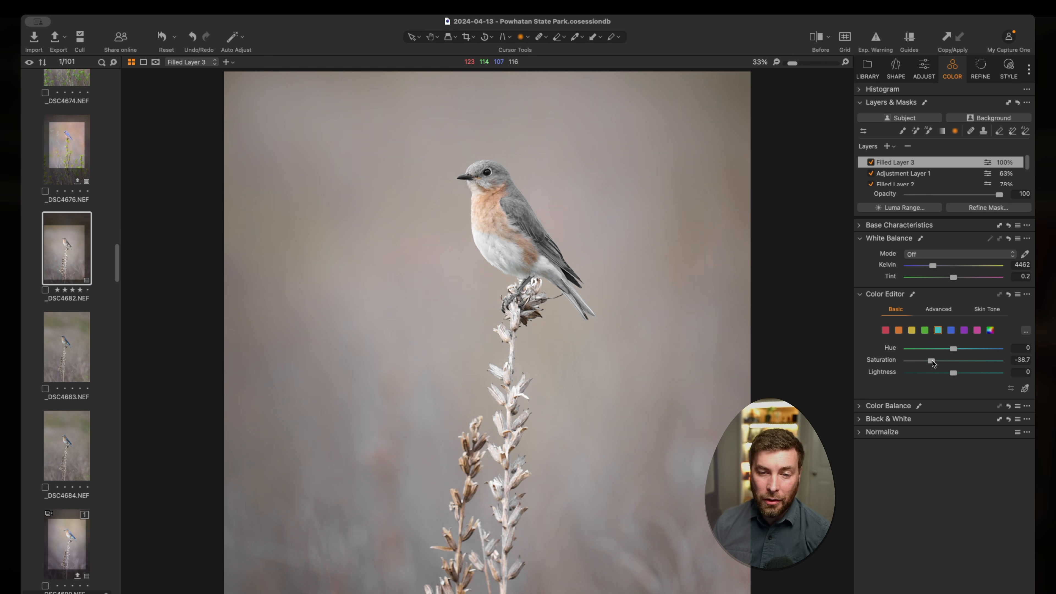
# Step: Set the blue range's saturation to 7.5 to restore the blue in the bird's wings and tail
pyautogui.click(950, 330)
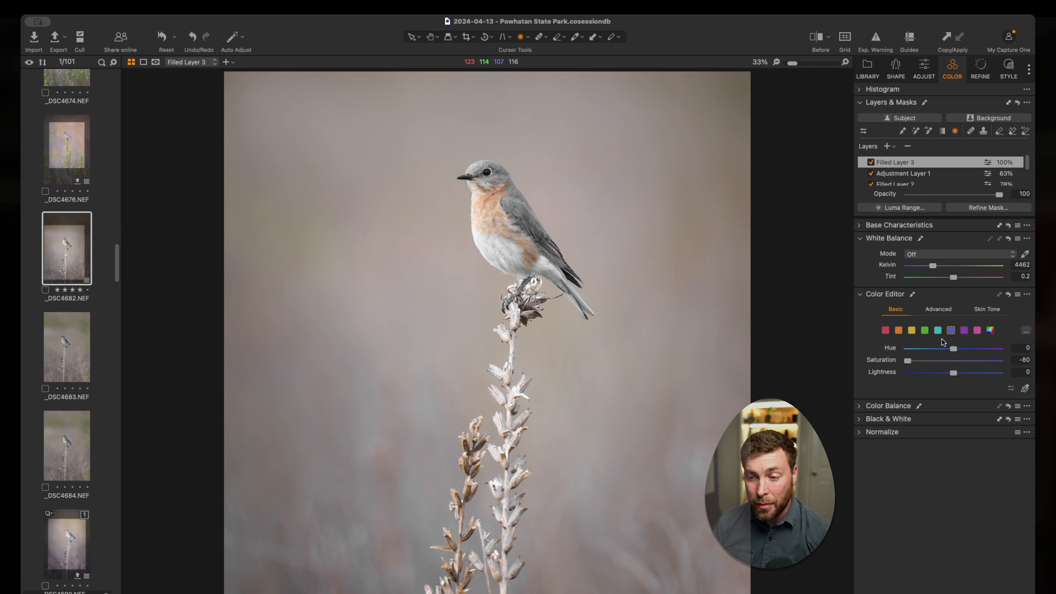
pyautogui.press('z')
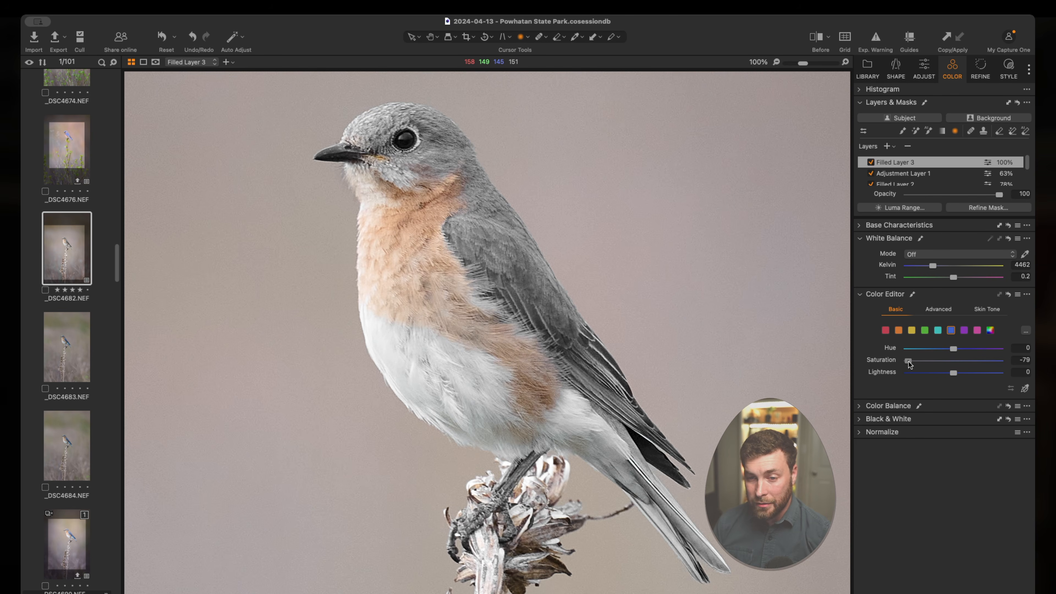
pyautogui.moveTo(908, 361); pyautogui.dragTo(995, 367)
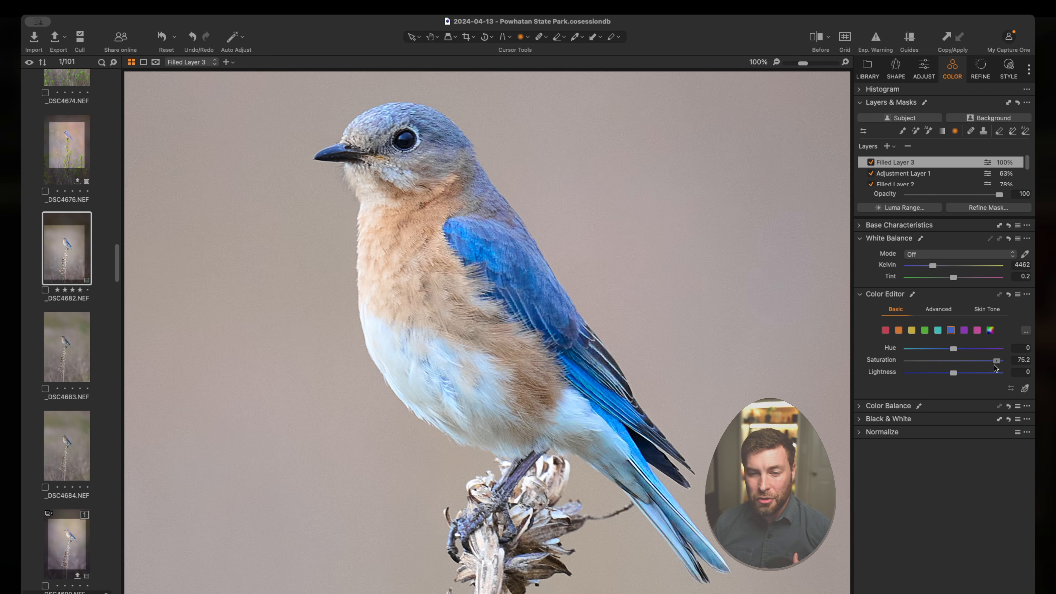
pyautogui.moveTo(994, 366); pyautogui.dragTo(959, 364)
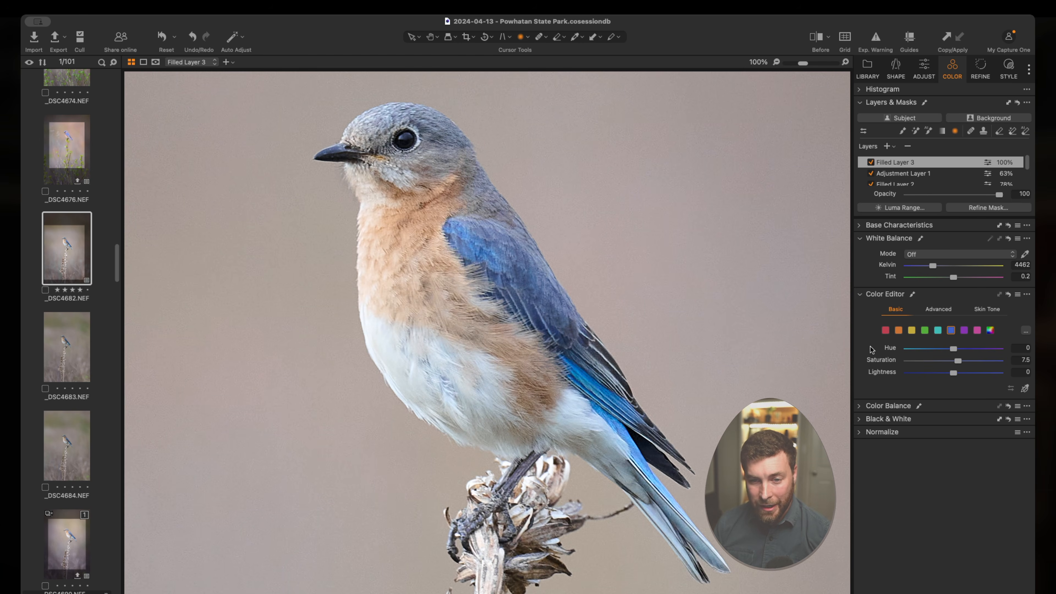
pyautogui.scroll(-2, 510, 259)
pyautogui.scroll(-1, 511, 260)
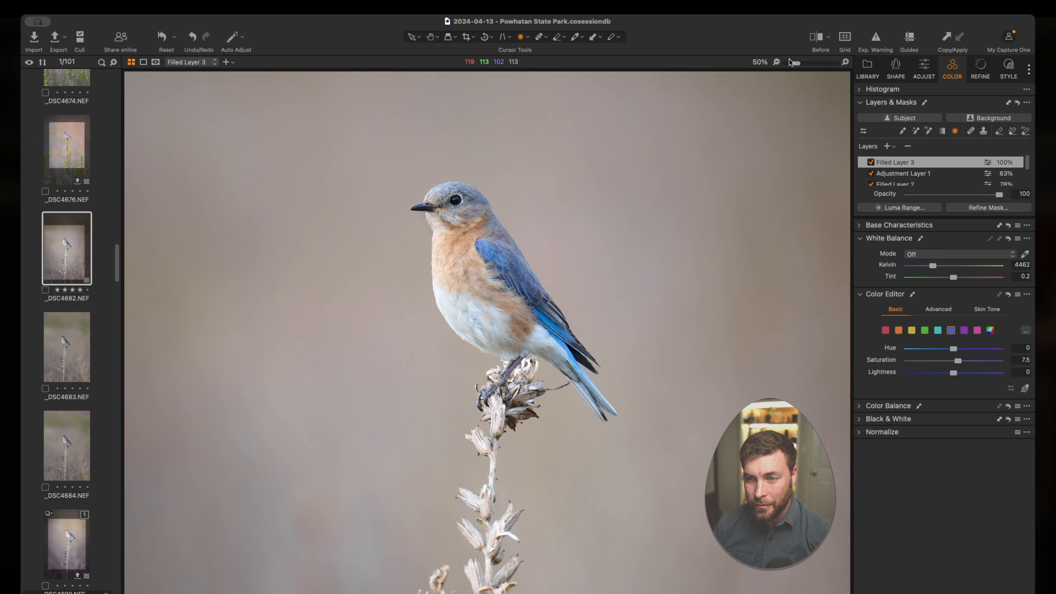
# Step: Compare the recoloured bluebird with its unedited version using the Before view
pyautogui.click(816, 38)
pyautogui.click(817, 38)
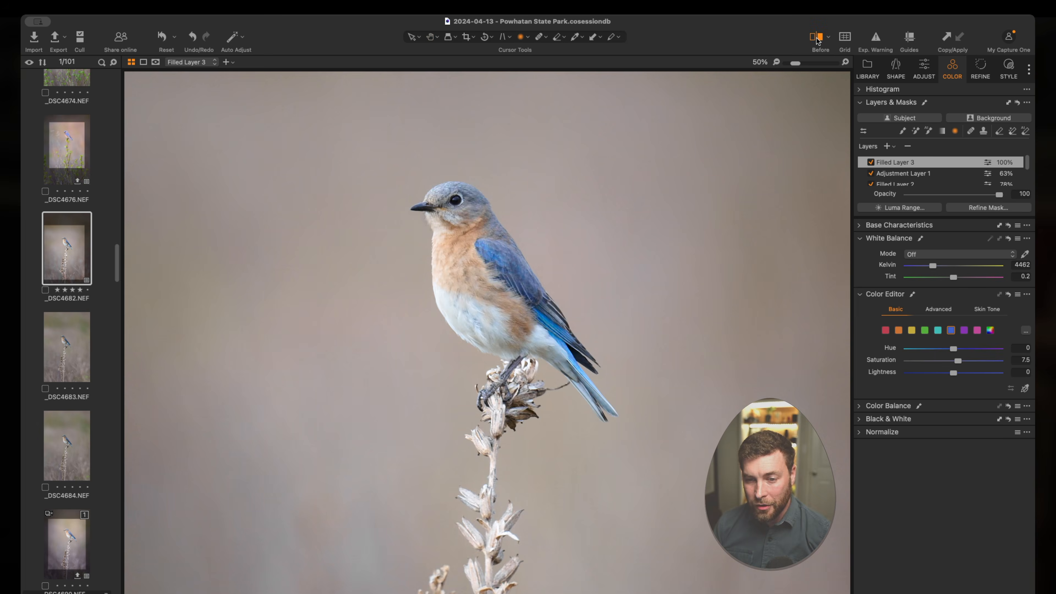
pyautogui.click(816, 39)
pyautogui.click(816, 38)
pyautogui.click(816, 38)
pyautogui.click(815, 40)
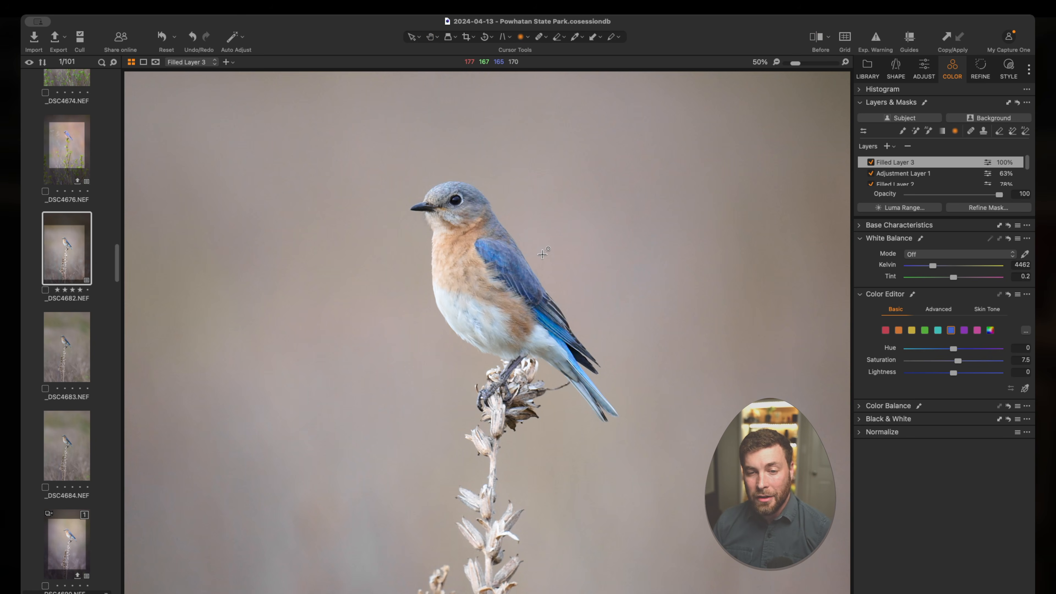
# Step: Set the purple range's saturation to -1, checking its effect on the dried stems and the background
pyautogui.press('super+0')
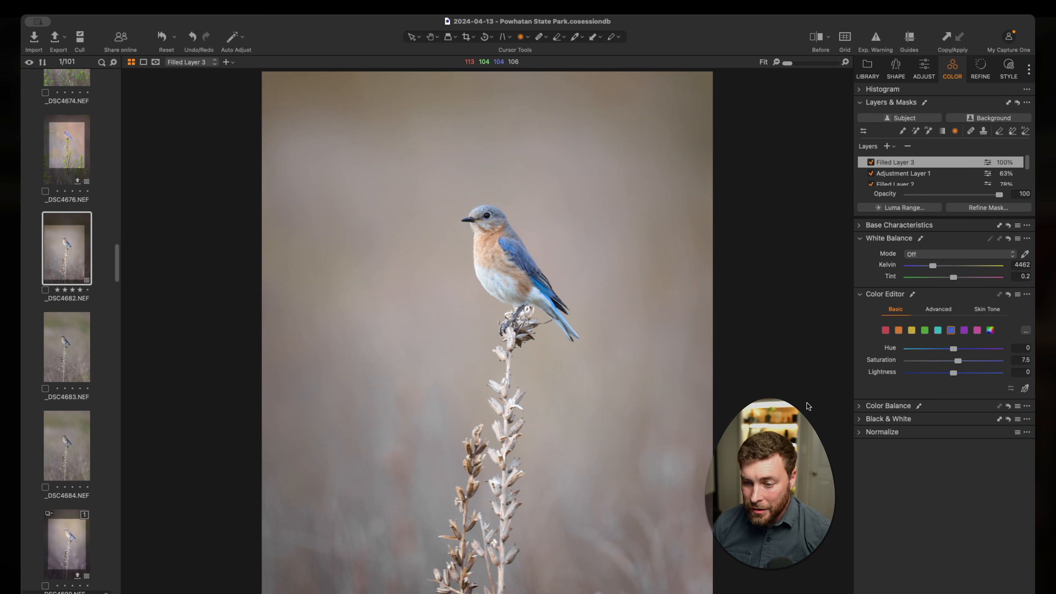
pyautogui.click(964, 331)
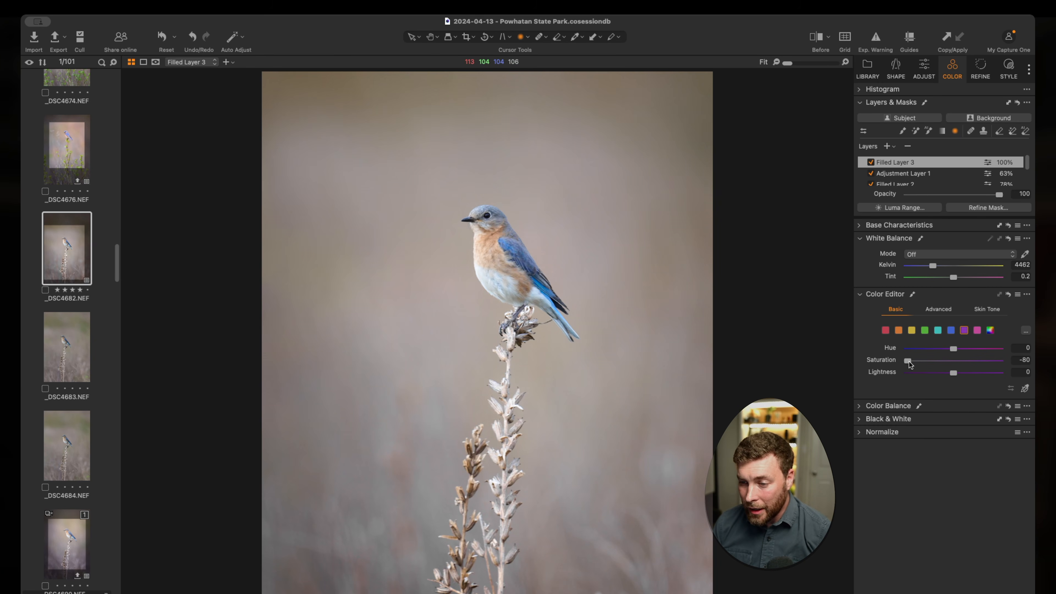
pyautogui.moveTo(909, 361); pyautogui.dragTo(933, 358)
pyautogui.scroll(3, 332, 549)
pyautogui.scroll(-2, 270, 550)
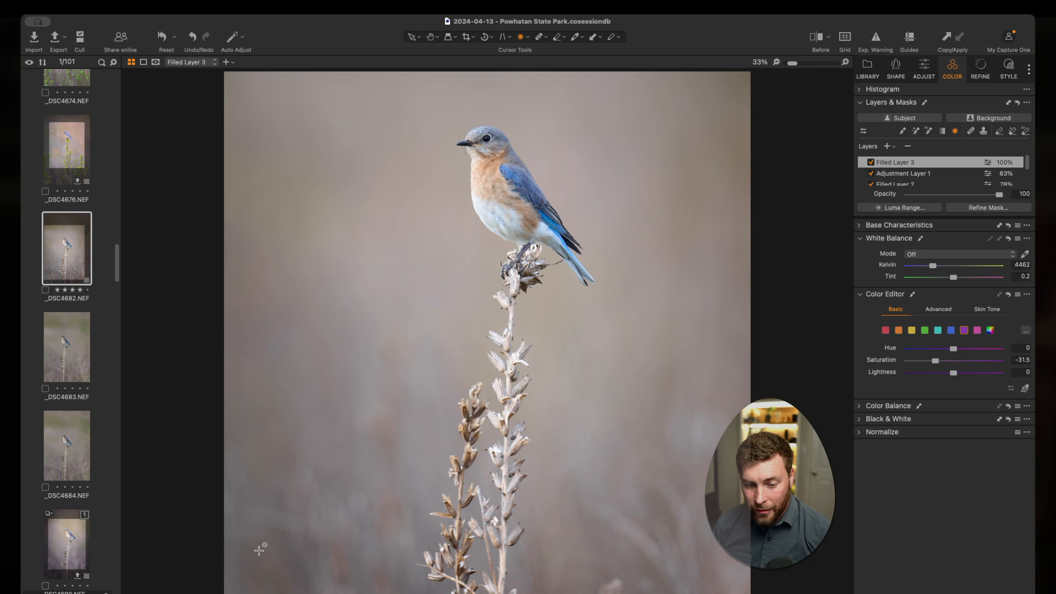
pyautogui.scroll(2, 436, 541)
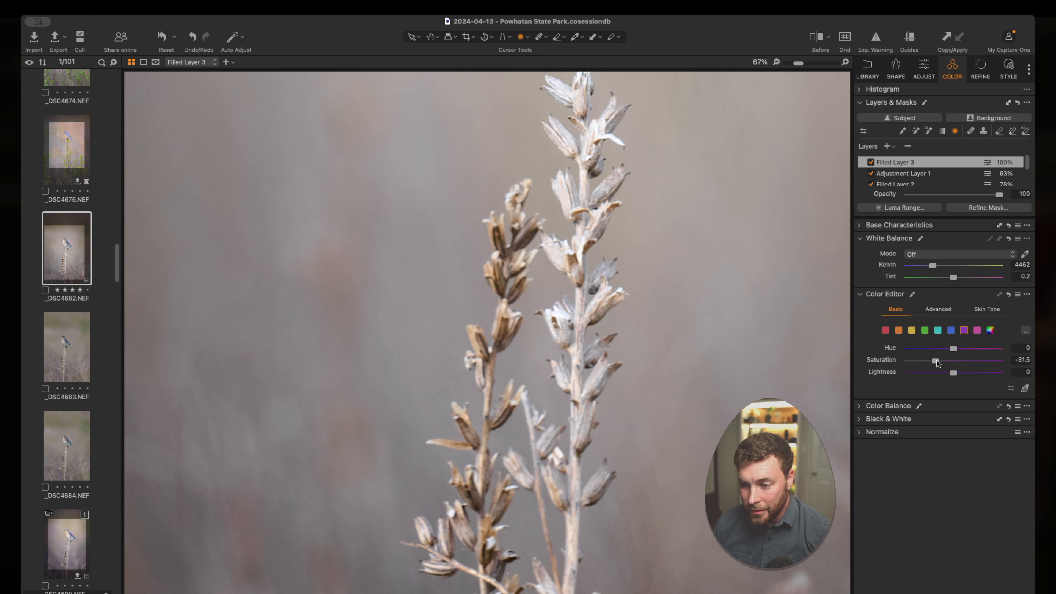
pyautogui.moveTo(936, 362)
pyautogui.mouseDown()
pyautogui.moveTo(993, 366)
pyautogui.moveTo(951, 365)
pyautogui.mouseUp()
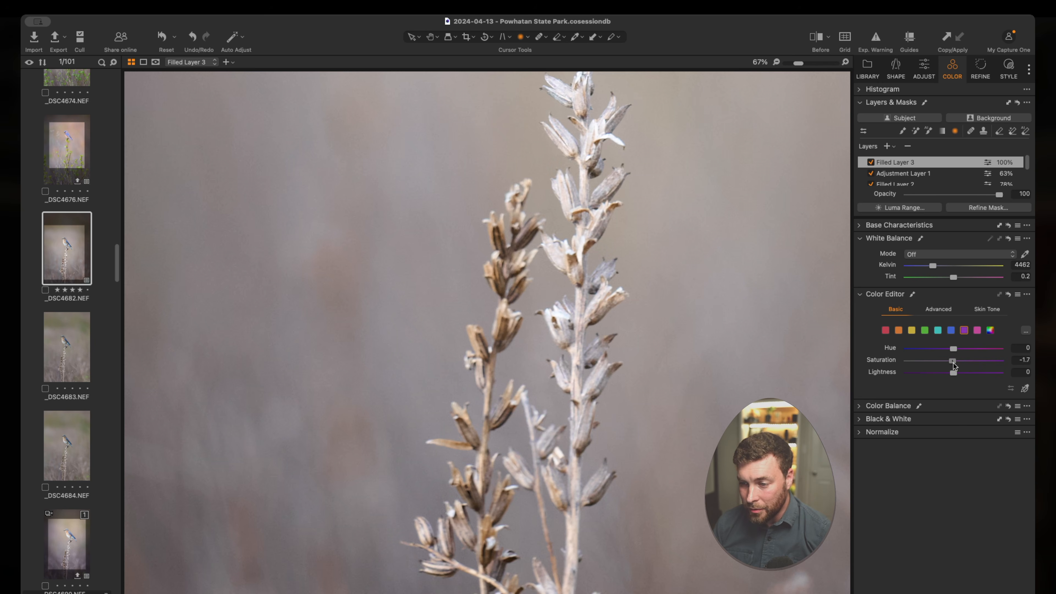
pyautogui.scroll(-3, 518, 328)
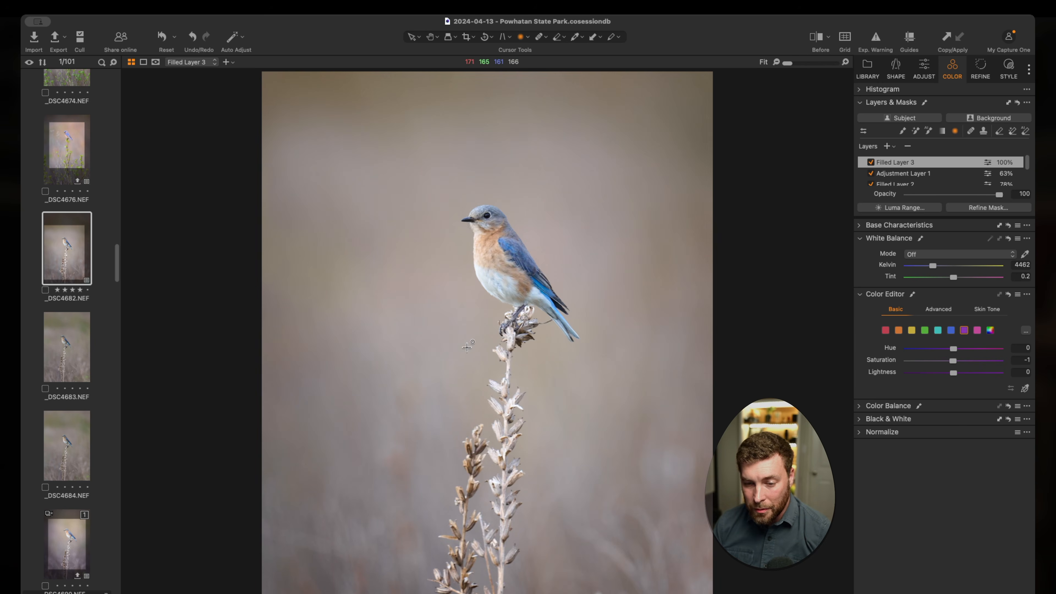
# Step: Restore the desaturated magenta range by adjusting its saturation in the Color Editor
pyautogui.click(977, 331)
pyautogui.moveTo(953, 361); pyautogui.dragTo(981, 366)
pyautogui.moveTo(907, 367); pyautogui.dragTo(953, 363)
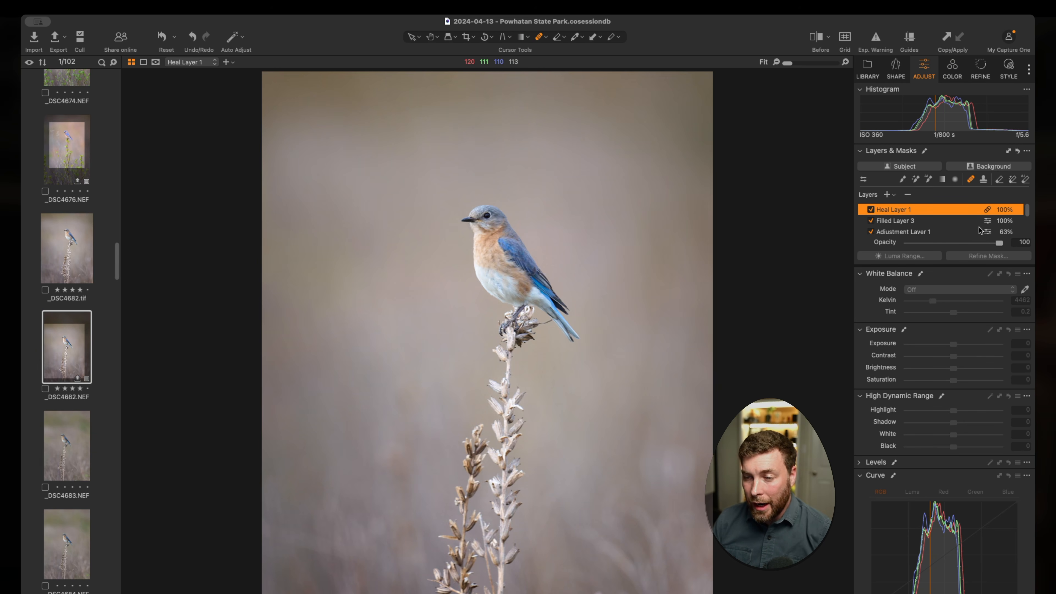
# Step: Add an adjustment layer with a linear gradient mask across the photo's top edge and raise its exposure to 0.8
pyautogui.click(886, 194)
pyautogui.press('g')
pyautogui.moveTo(523, 113); pyautogui.dragTo(507, 73)
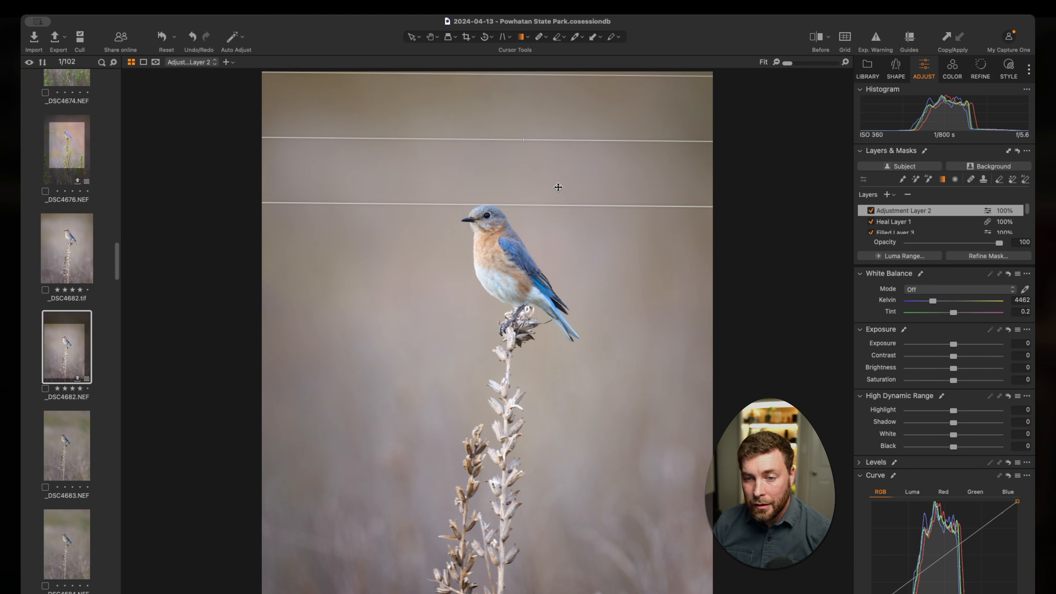
pyautogui.moveTo(563, 204); pyautogui.dragTo(564, 158)
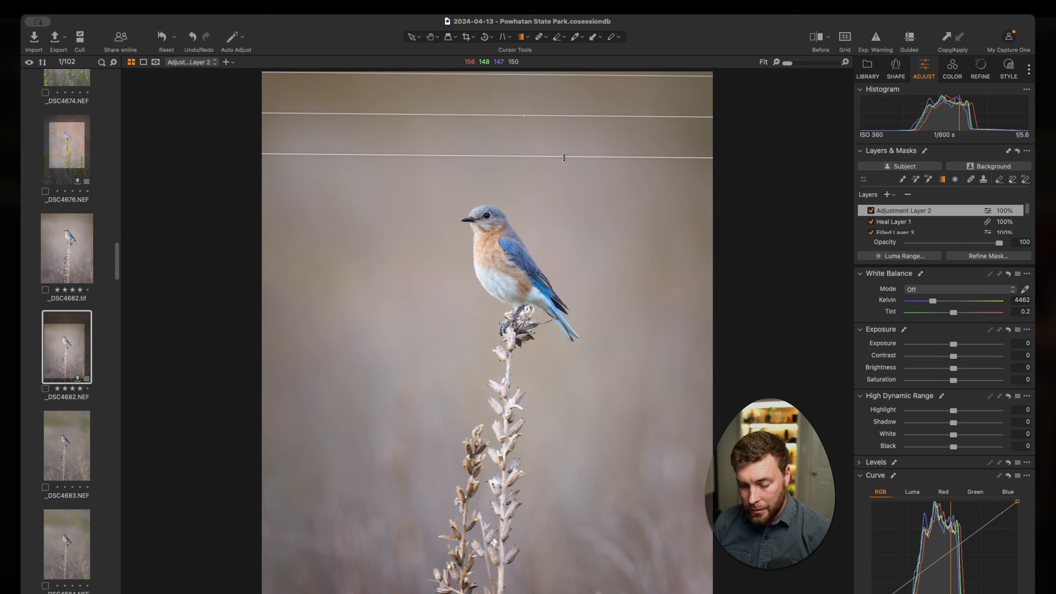
pyautogui.press('m')
pyautogui.press('m')
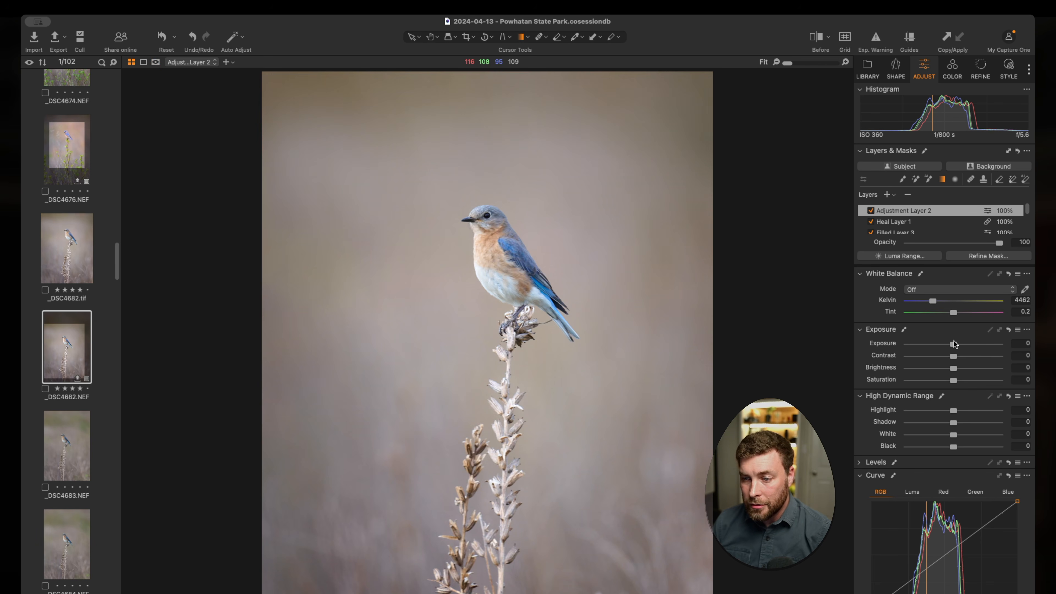
pyautogui.moveTo(953, 345); pyautogui.dragTo(962, 345)
pyautogui.moveTo(603, 157); pyautogui.dragTo(611, 166)
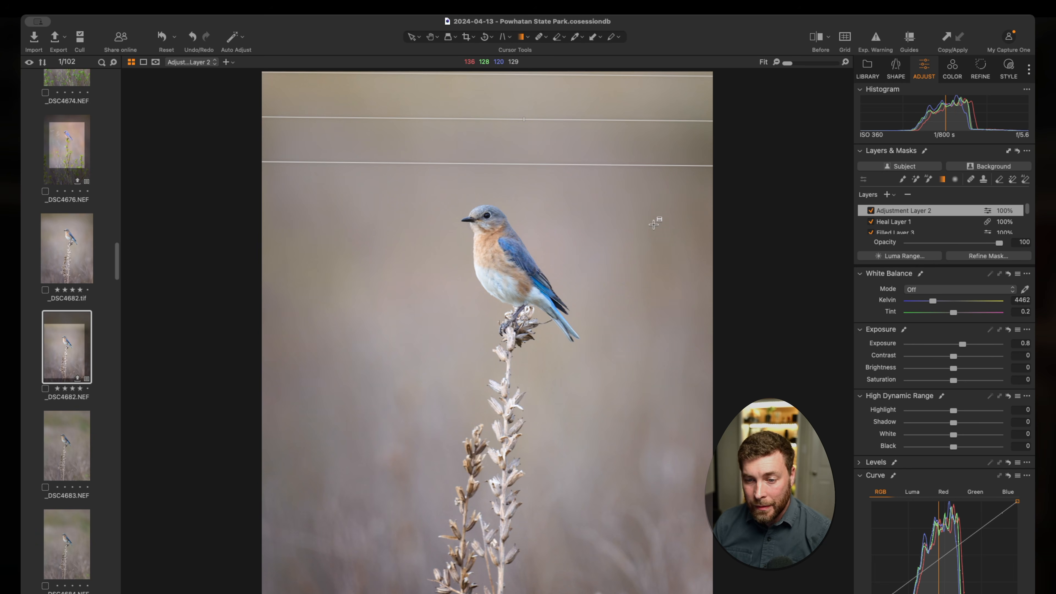
# Step: Add another adjustment layer with a slanted linear gradient along the photo's right edge and set its exposure to 0.56
pyautogui.click(887, 195)
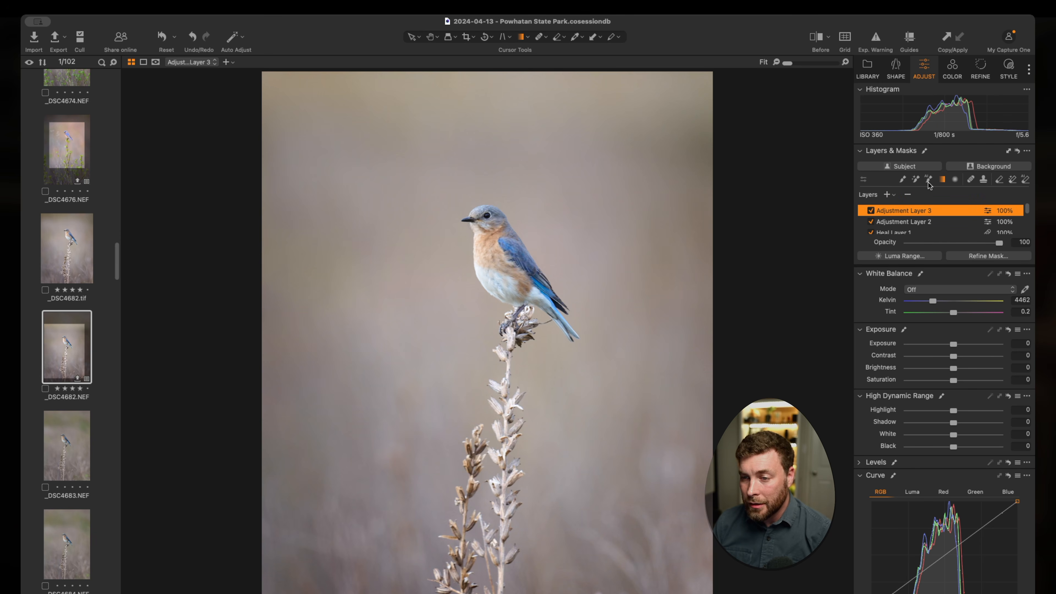
pyautogui.moveTo(666, 215); pyautogui.dragTo(631, 229)
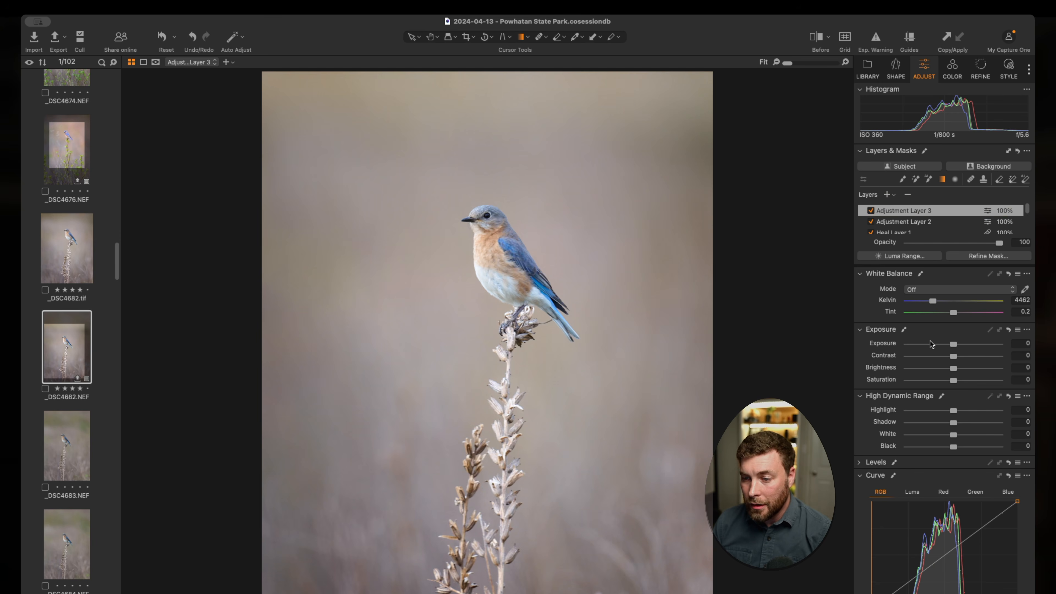
pyautogui.moveTo(952, 344); pyautogui.dragTo(959, 346)
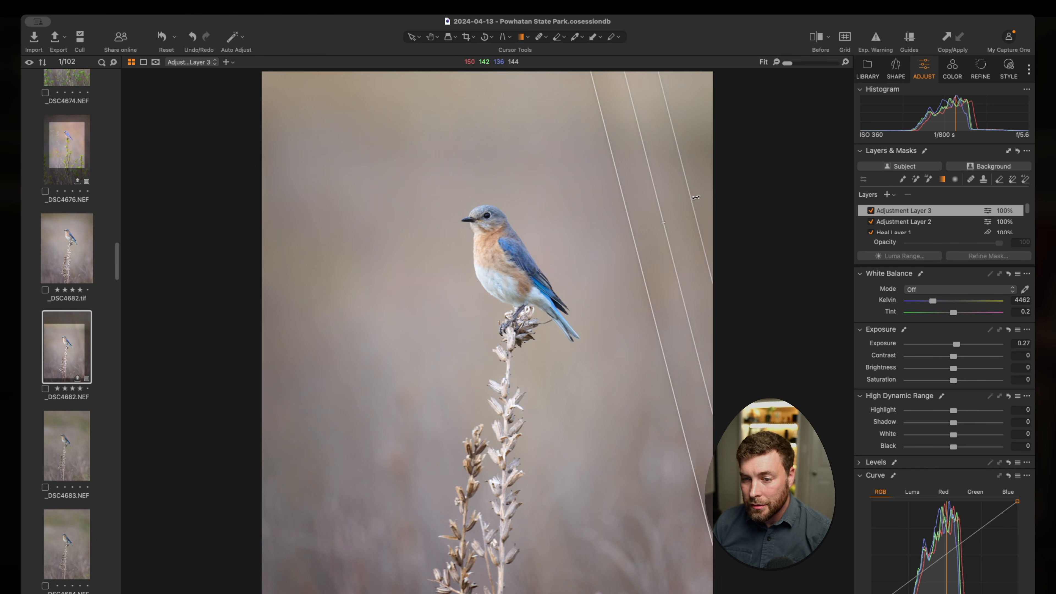
pyautogui.moveTo(695, 198); pyautogui.dragTo(696, 197)
pyautogui.moveTo(632, 224); pyautogui.dragTo(615, 228)
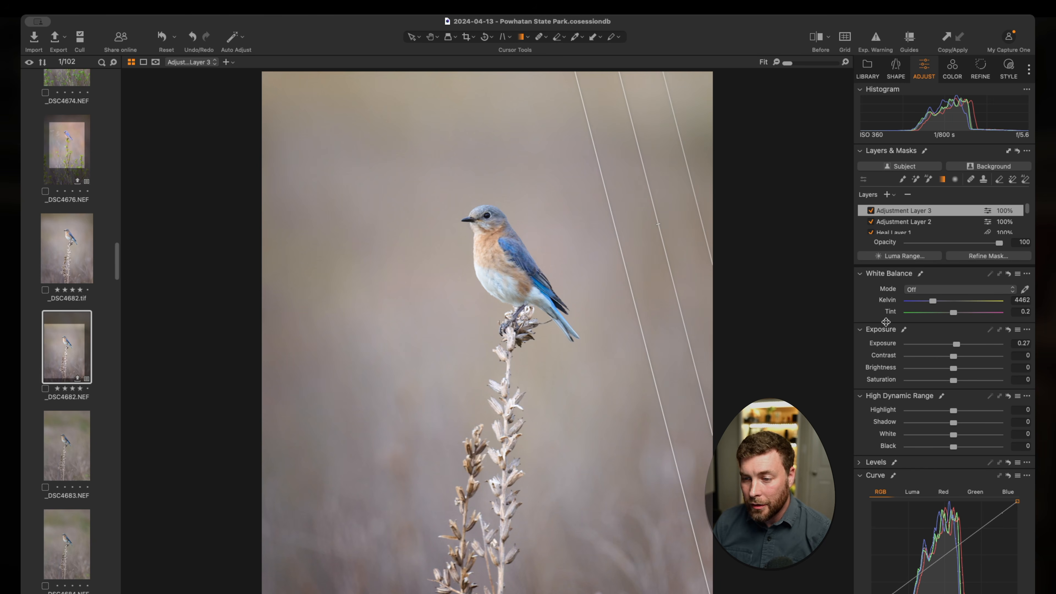
pyautogui.moveTo(957, 345); pyautogui.dragTo(963, 345)
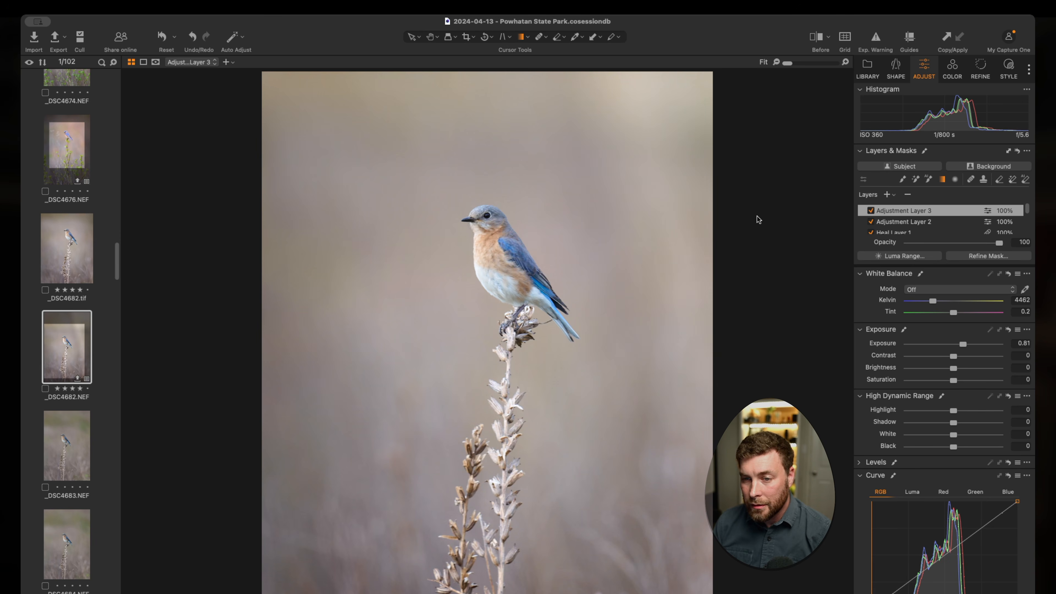
pyautogui.moveTo(963, 346); pyautogui.dragTo(959, 346)
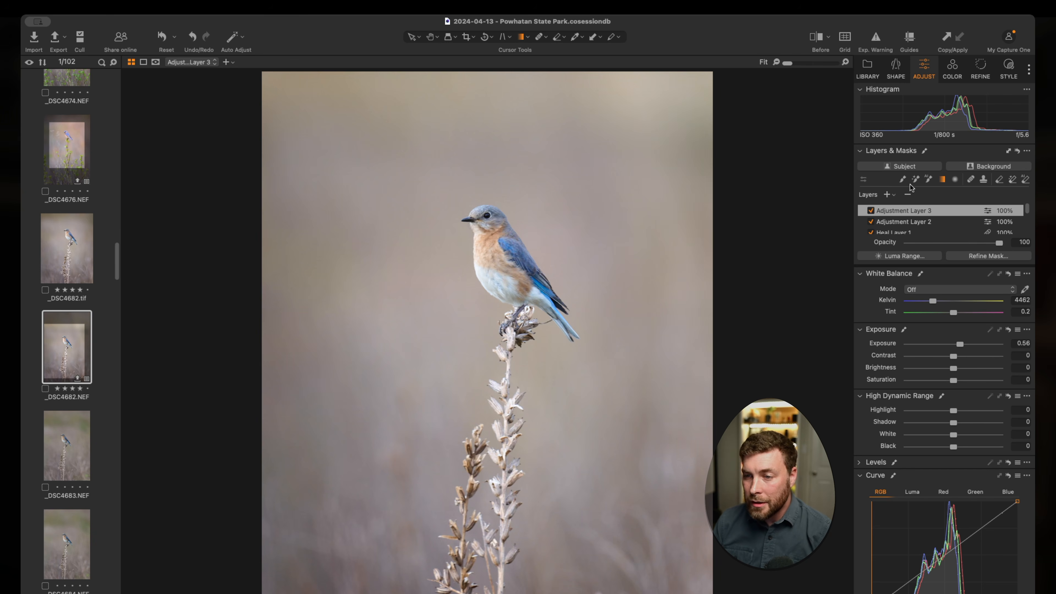
# Step: Add a further adjustment layer with a wide linear gradient along the photo's left edge and set its exposure to 0.31
pyautogui.click(888, 193)
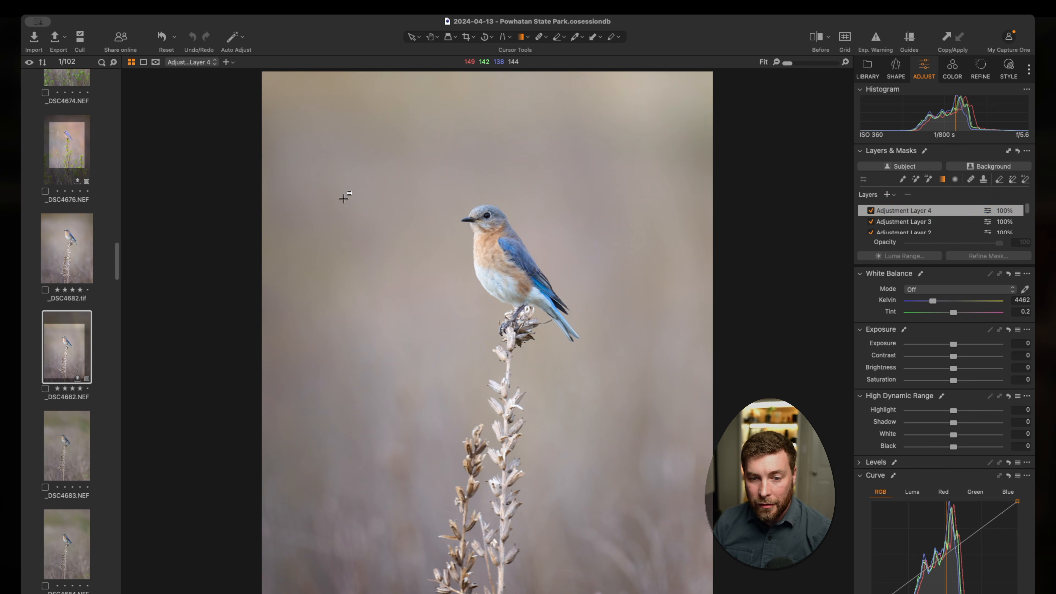
pyautogui.moveTo(372, 207); pyautogui.dragTo(318, 192)
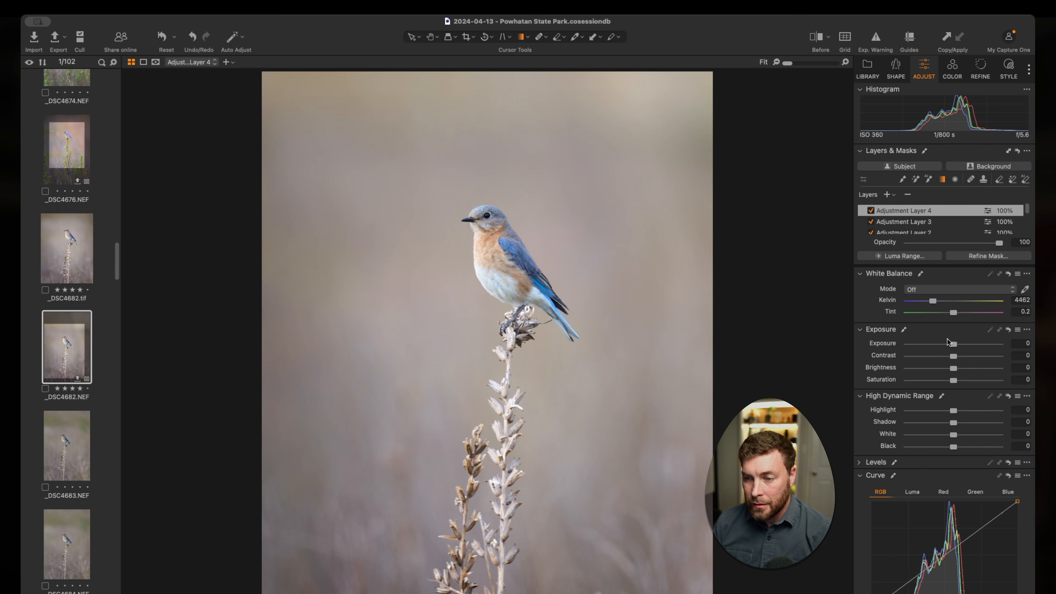
pyautogui.moveTo(948, 343); pyautogui.dragTo(956, 346)
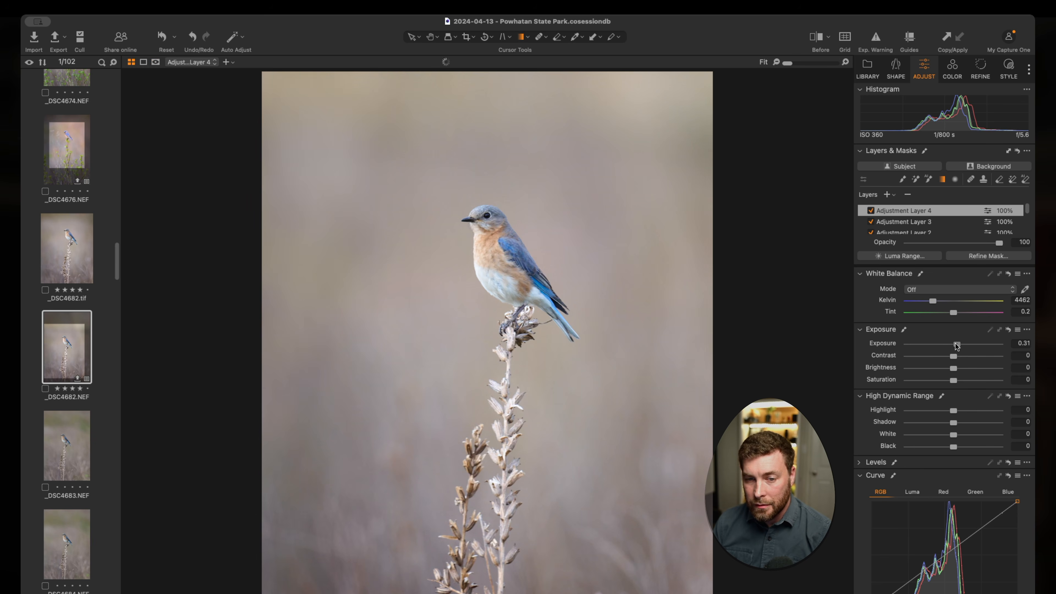
pyautogui.moveTo(362, 250); pyautogui.dragTo(382, 254)
pyautogui.moveTo(306, 226); pyautogui.dragTo(293, 223)
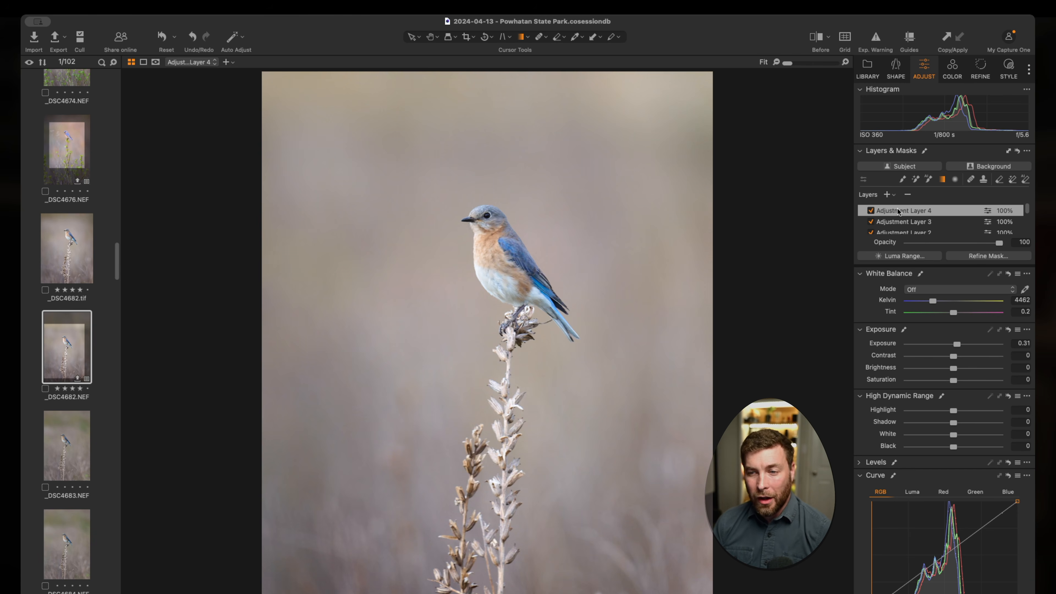
# Step: Add a new adjustment layer with a large, soft radial gradient mask centred on the photo's upper-right corner
pyautogui.click(887, 195)
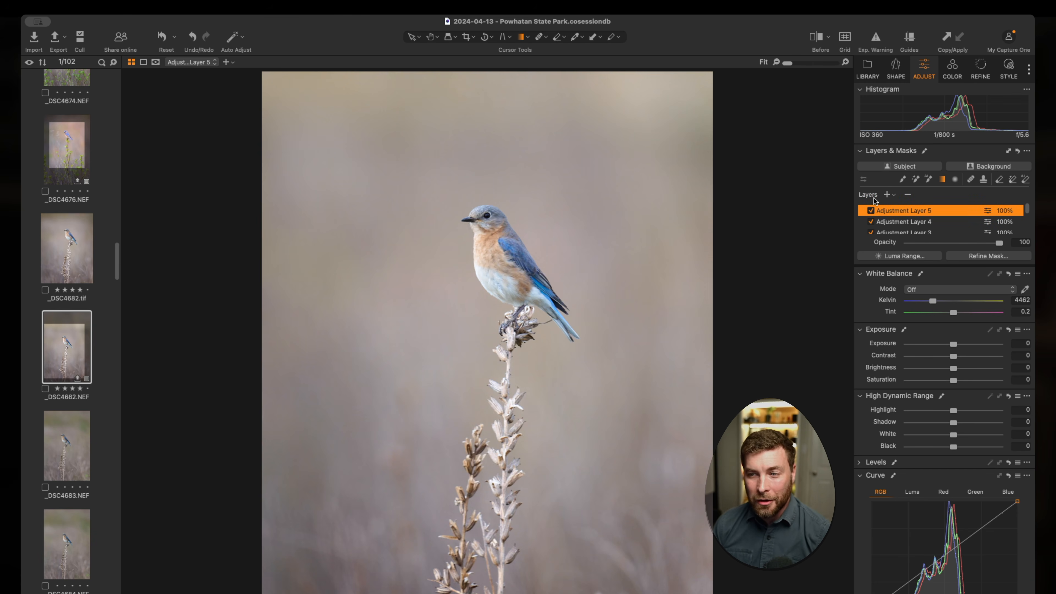
pyautogui.click(955, 179)
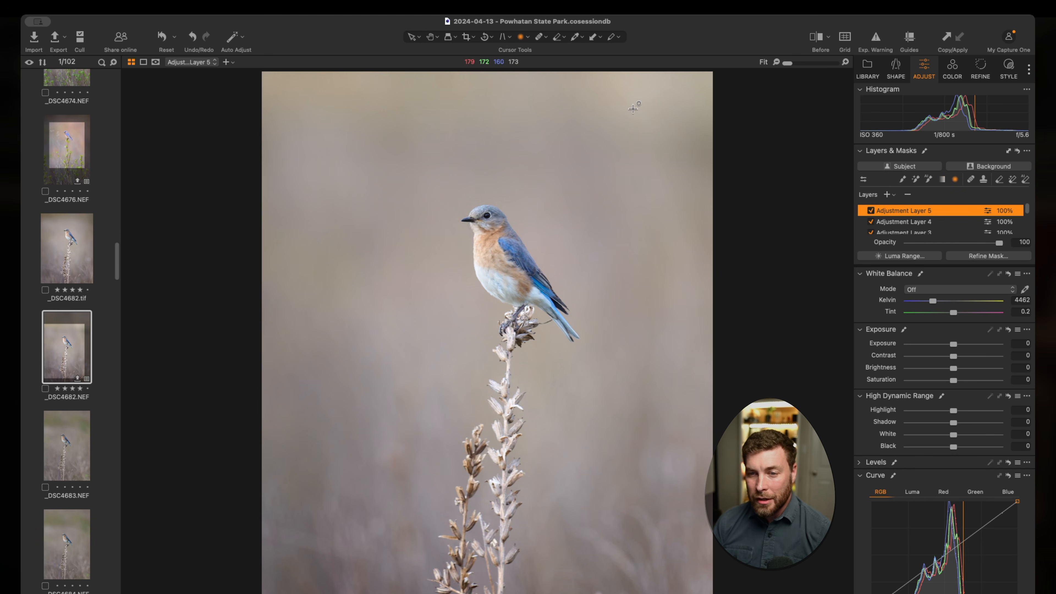
pyautogui.moveTo(630, 102); pyautogui.dragTo(766, 203)
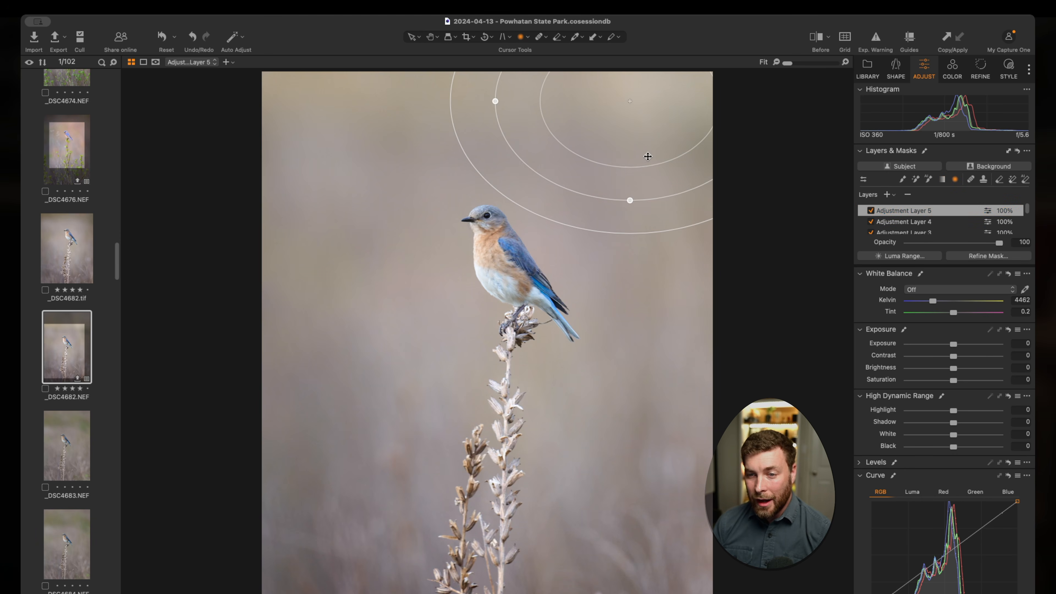
pyautogui.moveTo(636, 162); pyautogui.dragTo(595, 269)
pyautogui.moveTo(593, 229); pyautogui.dragTo(583, 164)
pyautogui.moveTo(436, 340); pyautogui.dragTo(403, 380)
pyautogui.moveTo(634, 142); pyautogui.dragTo(725, 111)
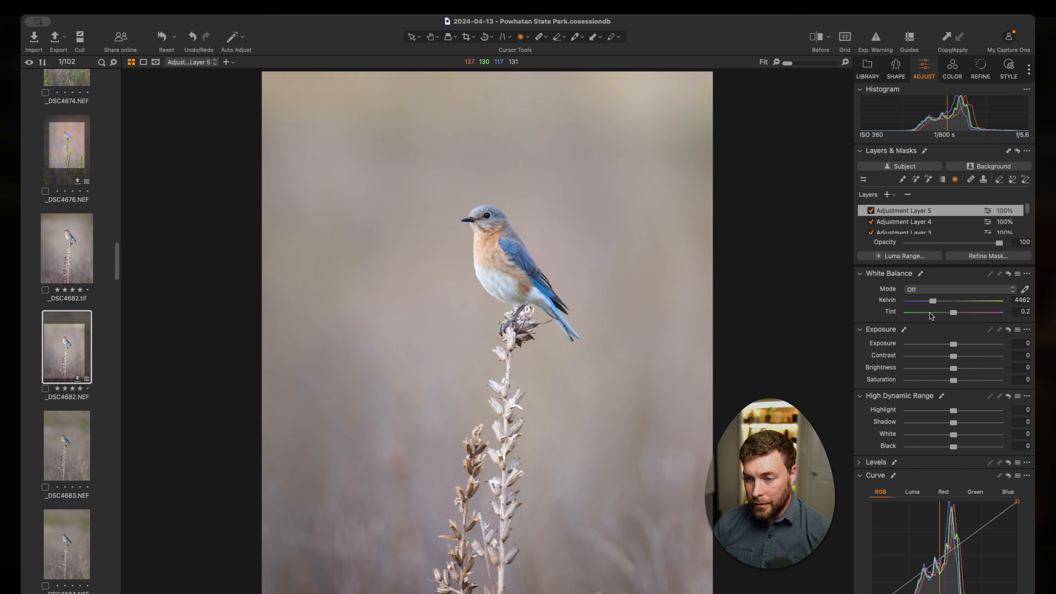
# Step: Warm the radial layer's white balance to 6541 Kelvin and extend its outer falloff past the bird into the lower stems
pyautogui.moveTo(933, 301); pyautogui.dragTo(948, 300)
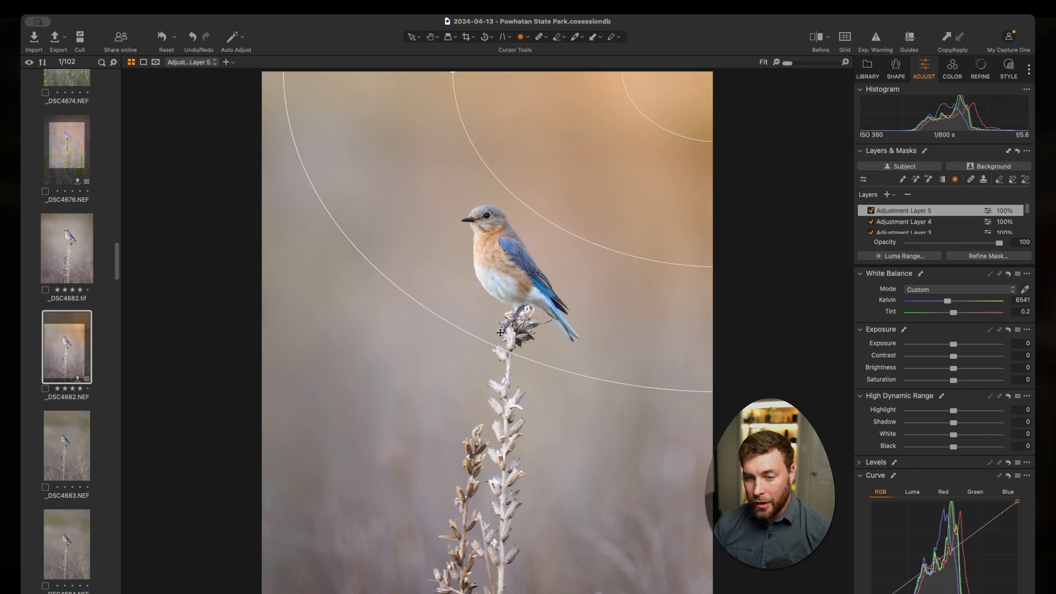
pyautogui.moveTo(477, 340); pyautogui.dragTo(478, 428)
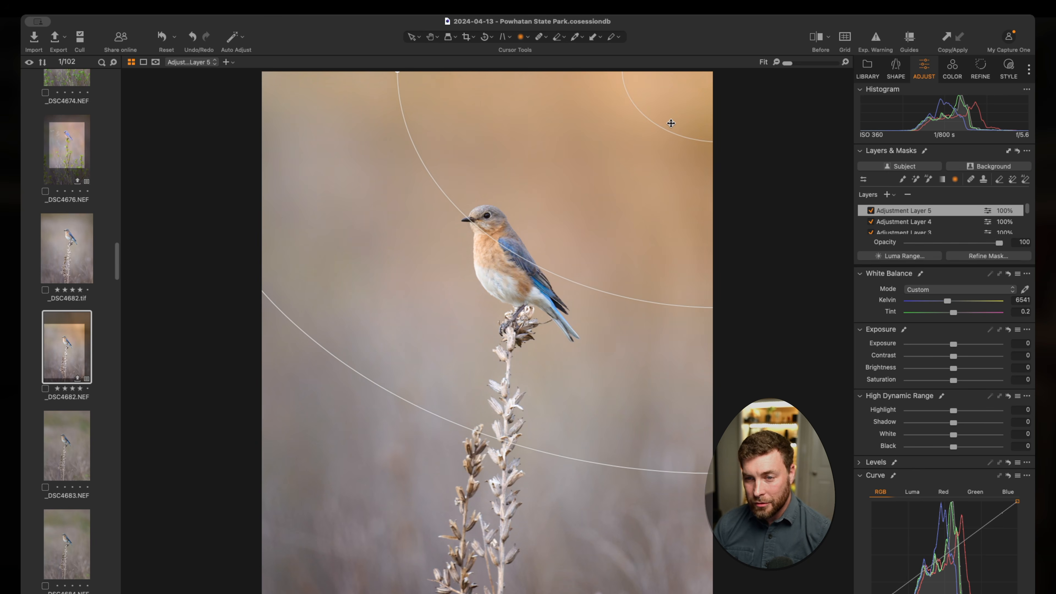
pyautogui.moveTo(688, 101); pyautogui.dragTo(716, 78)
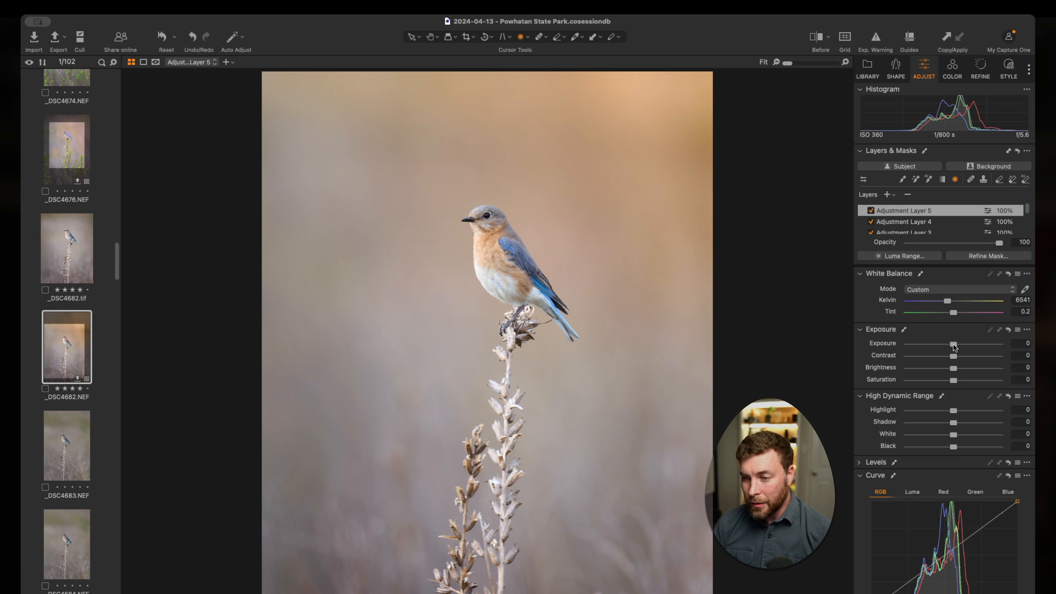
# Step: Raise the radial layer's exposure to 0.77 and reduce its opacity to 54
pyautogui.moveTo(955, 346); pyautogui.dragTo(958, 348)
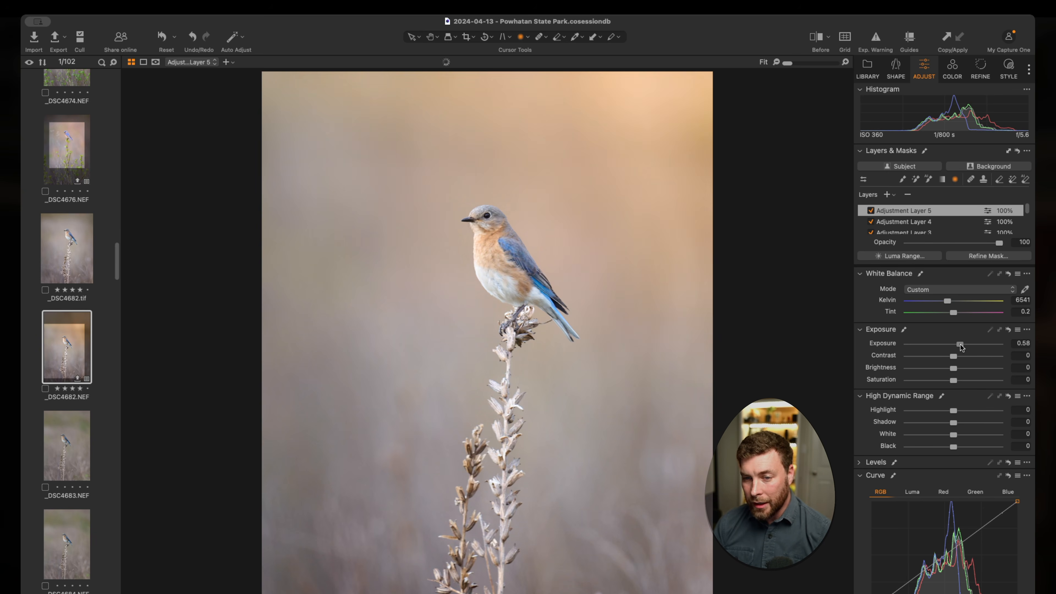
pyautogui.moveTo(960, 345); pyautogui.dragTo(963, 345)
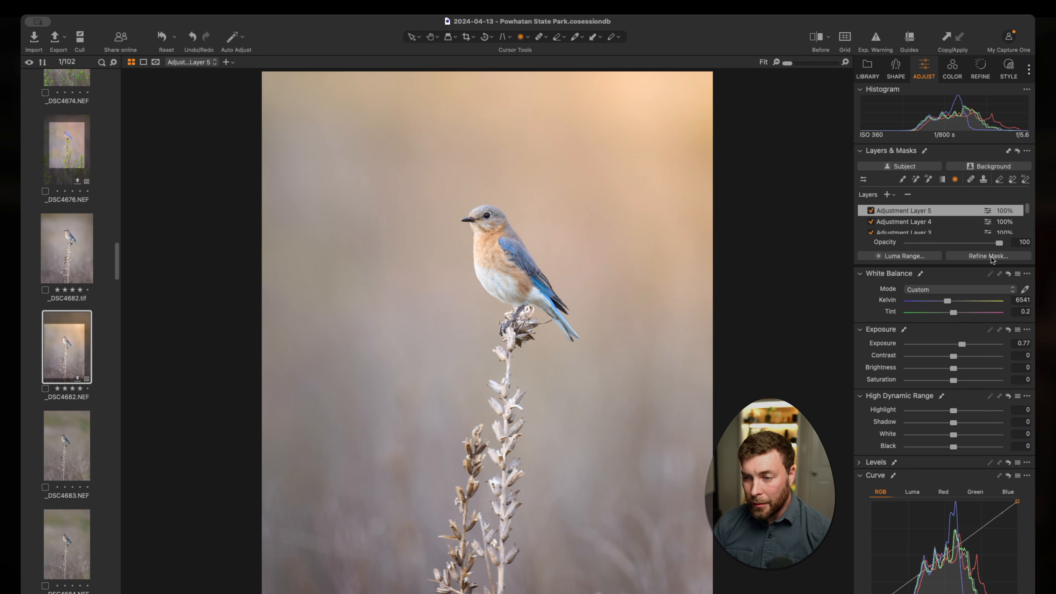
pyautogui.moveTo(998, 244); pyautogui.dragTo(958, 245)
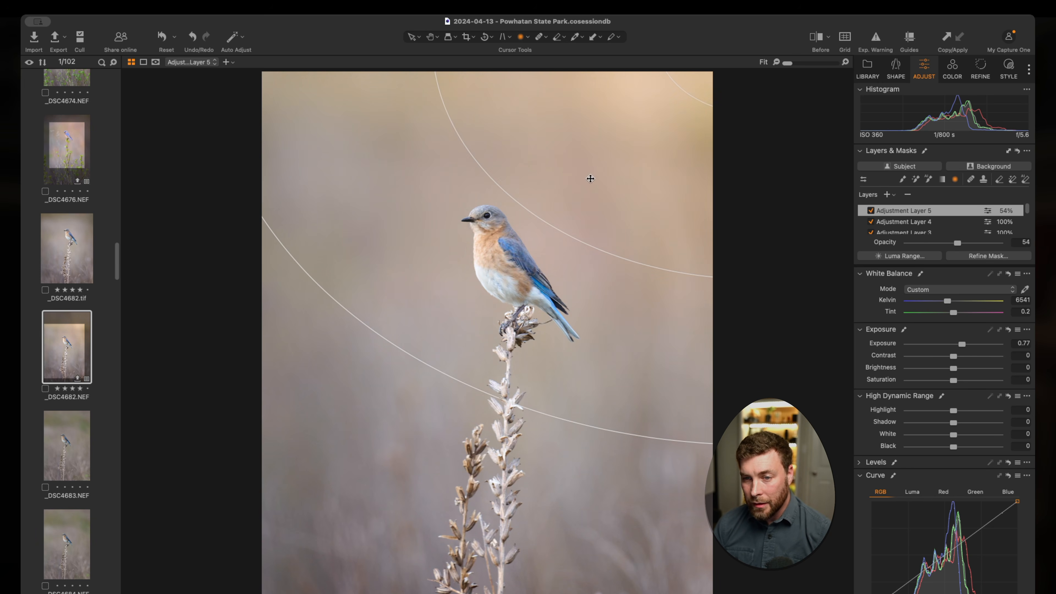
# Step: Move the radial glow to the photo's top centre with a wider falloff and lower its layer opacity to 35
pyautogui.moveTo(683, 85); pyautogui.dragTo(629, 74)
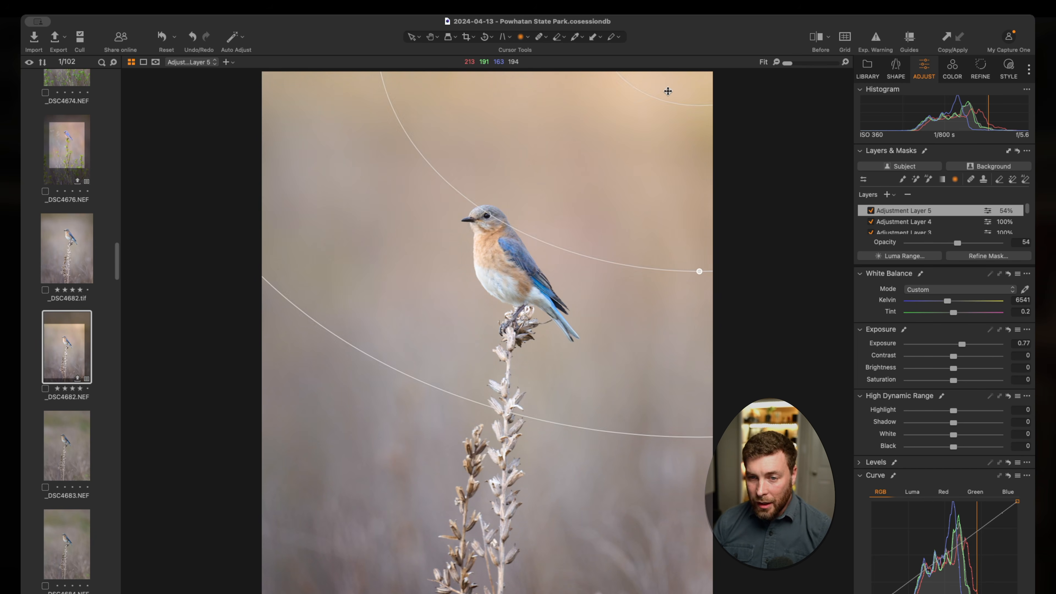
pyautogui.moveTo(667, 89); pyautogui.dragTo(489, 85)
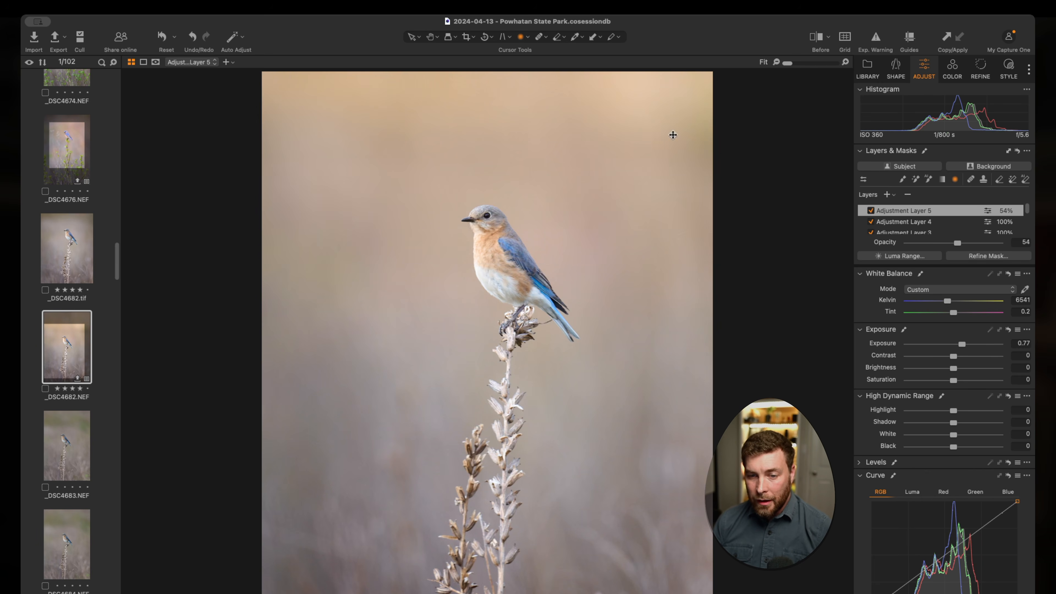
pyautogui.moveTo(562, 430); pyautogui.dragTo(566, 483)
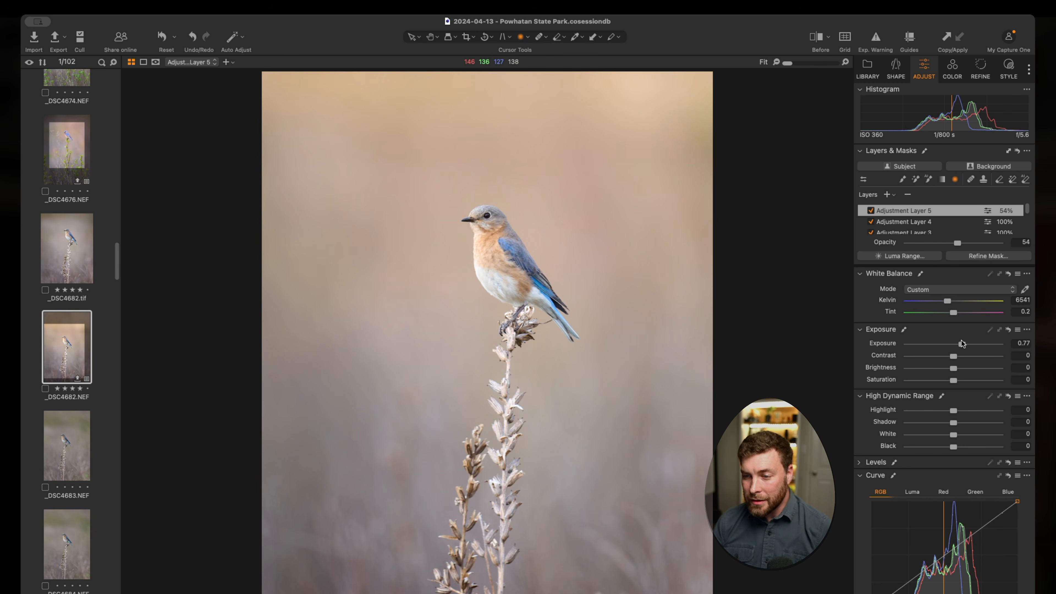
pyautogui.moveTo(957, 247); pyautogui.dragTo(941, 245)
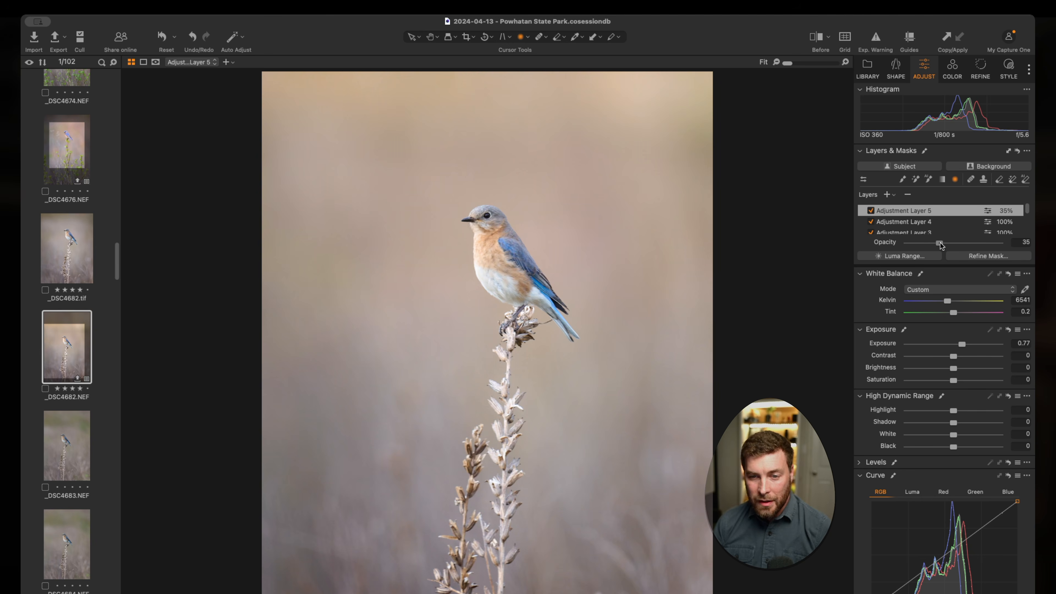
# Step: Compare the photo with and without the radial glow layer, and fine-tune that layer's opacity to 33
pyautogui.click(871, 210)
pyautogui.click(871, 210)
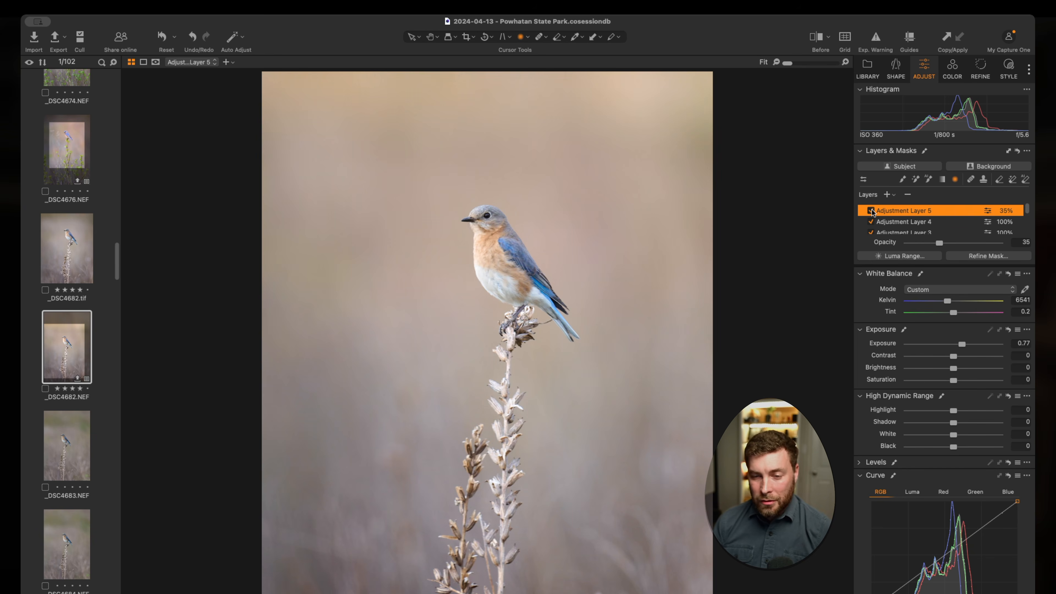
pyautogui.click(871, 210)
pyautogui.click(871, 210)
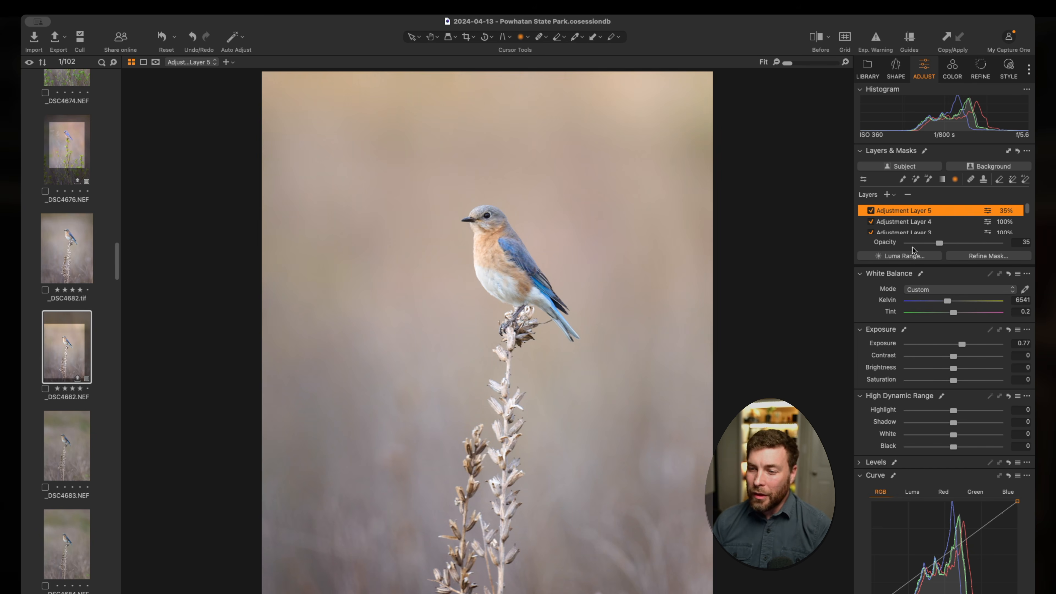
pyautogui.moveTo(939, 244)
pyautogui.mouseDown()
pyautogui.moveTo(927, 245)
pyautogui.moveTo(939, 245)
pyautogui.mouseUp()
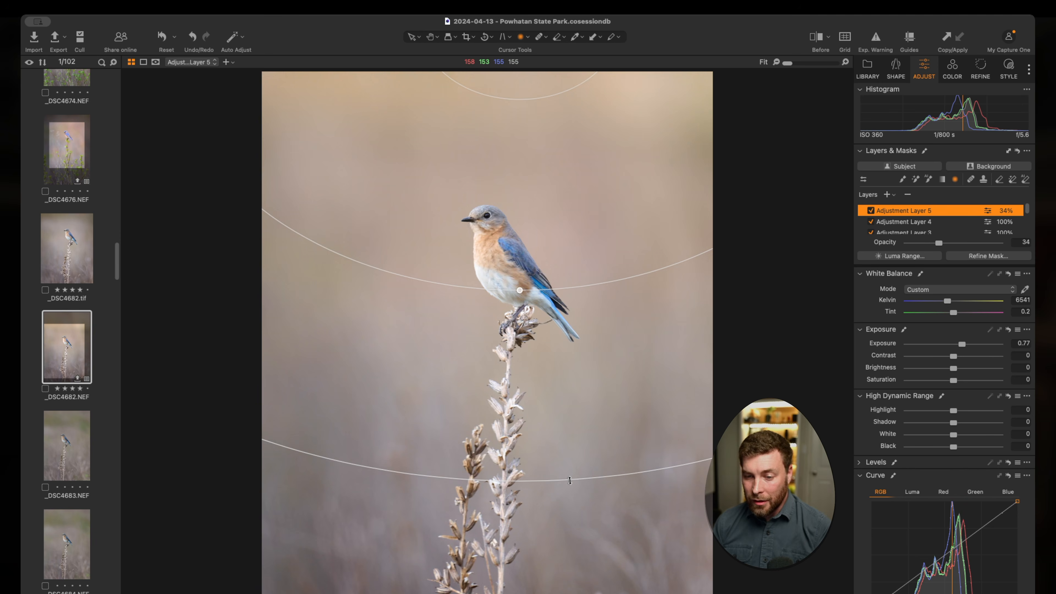
pyautogui.moveTo(570, 481)
pyautogui.mouseDown()
pyautogui.moveTo(577, 500)
pyautogui.moveTo(563, 480)
pyautogui.mouseUp()
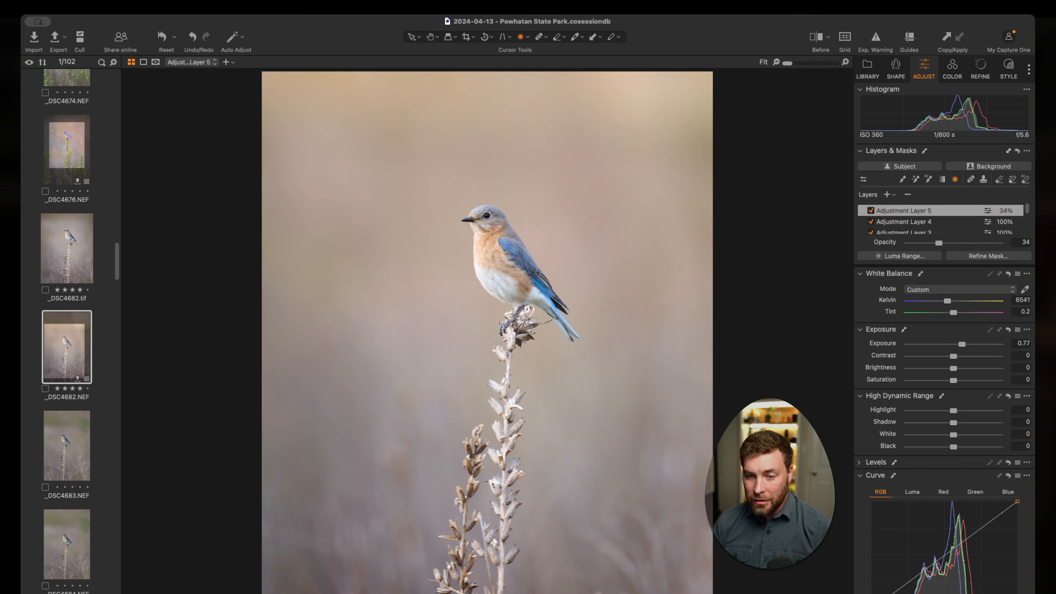
pyautogui.moveTo(934, 245); pyautogui.dragTo(936, 241)
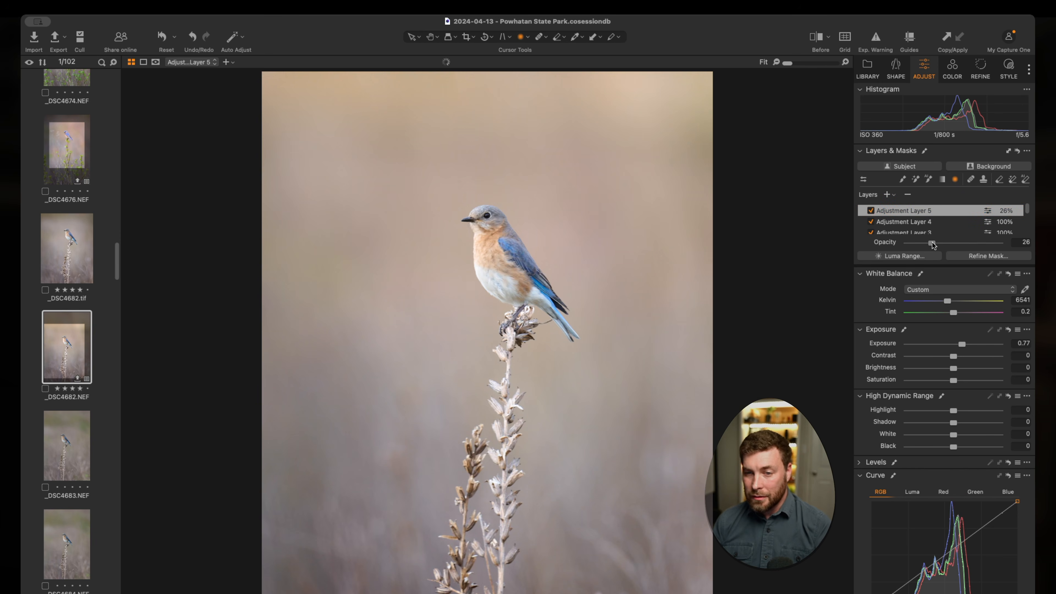
# Step: Compare the original and edited photo in the full before view, and in the split view with its divider moved to the photo's left edge
pyautogui.click(814, 44)
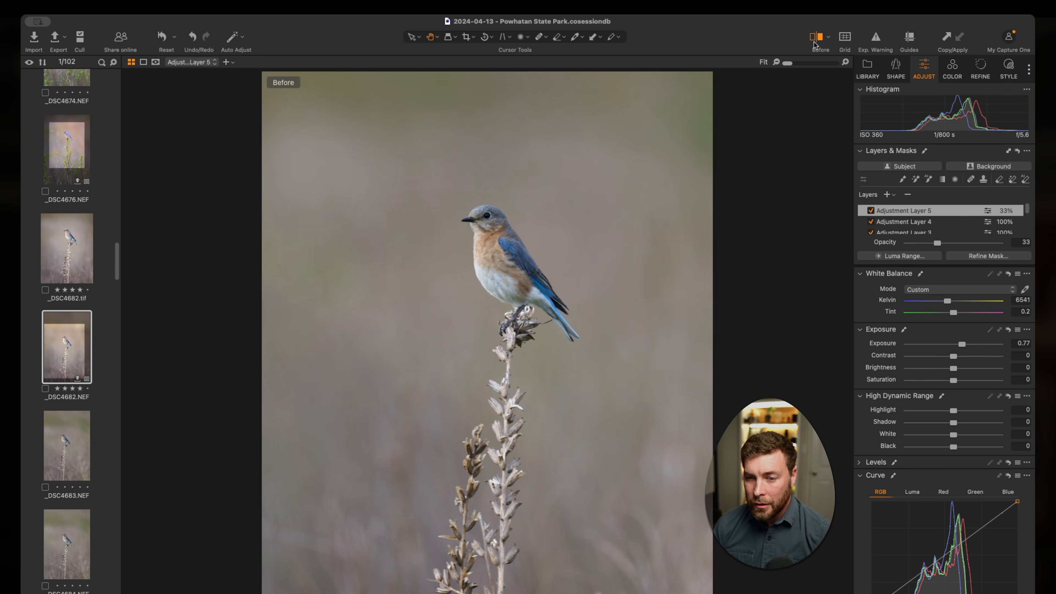
pyautogui.click(814, 44)
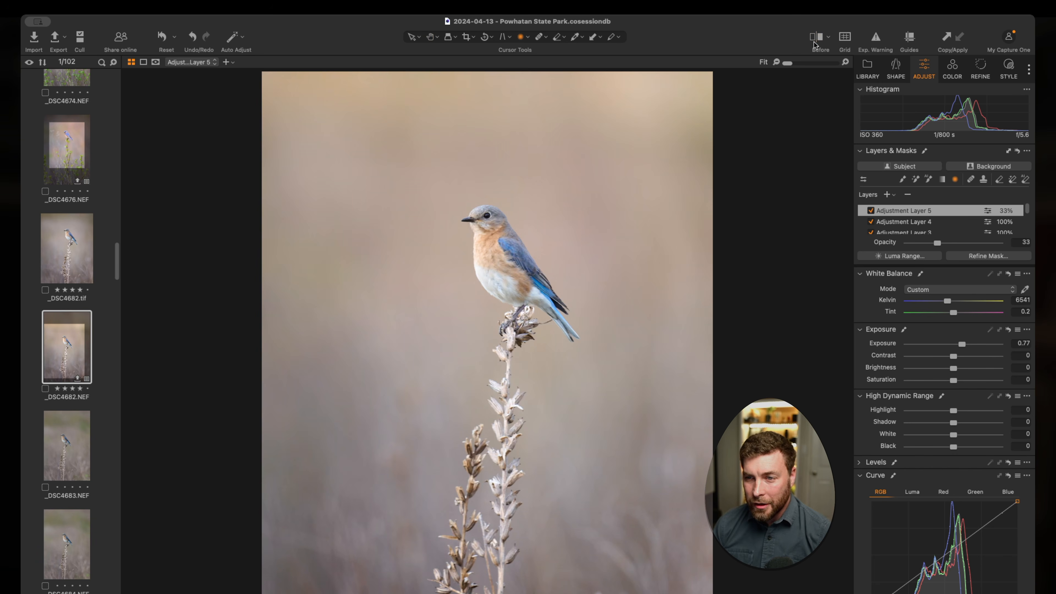
pyautogui.click(837, 51)
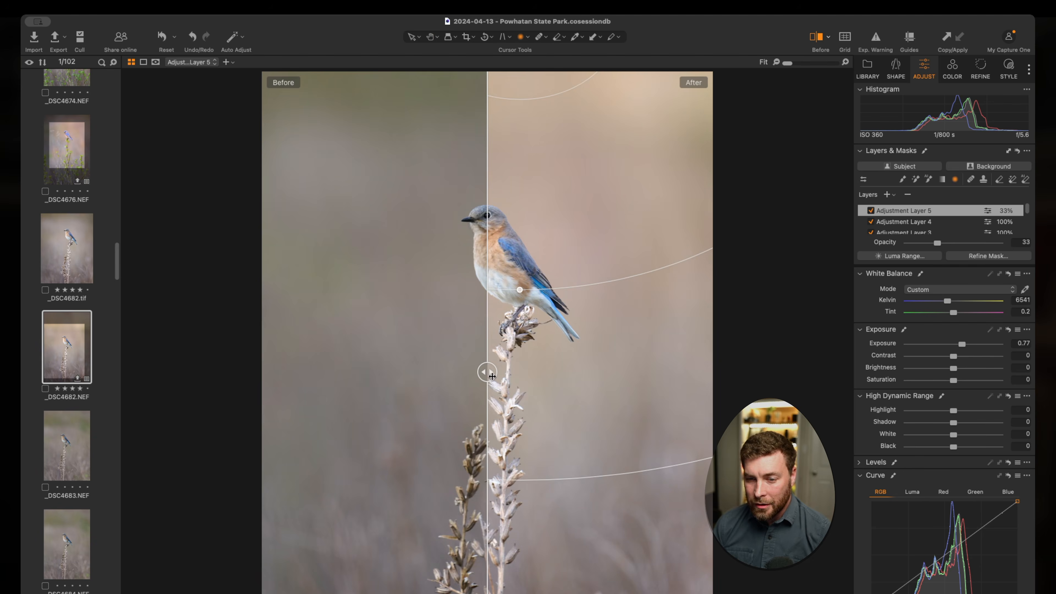
pyautogui.moveTo(491, 376); pyautogui.dragTo(179, 377)
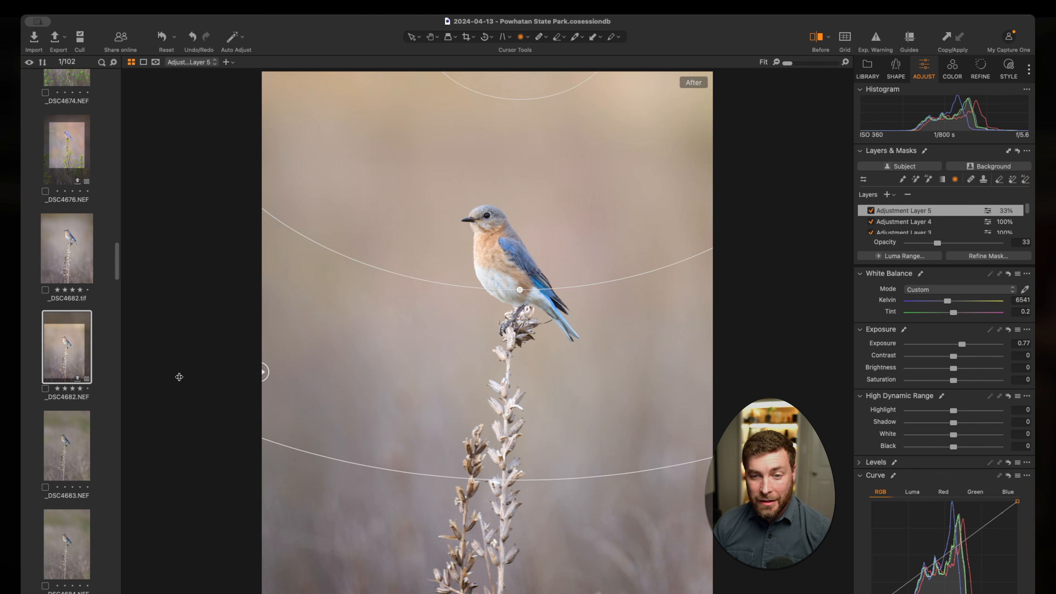